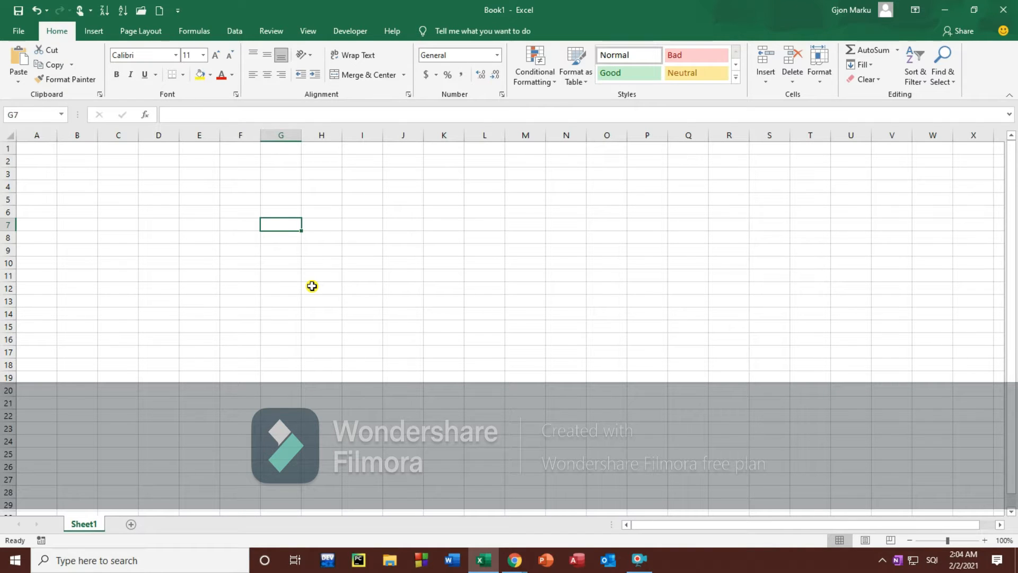
Step: Enter "sun" in cell E4 and autofill the weekday series down to E17
click(439, 229)
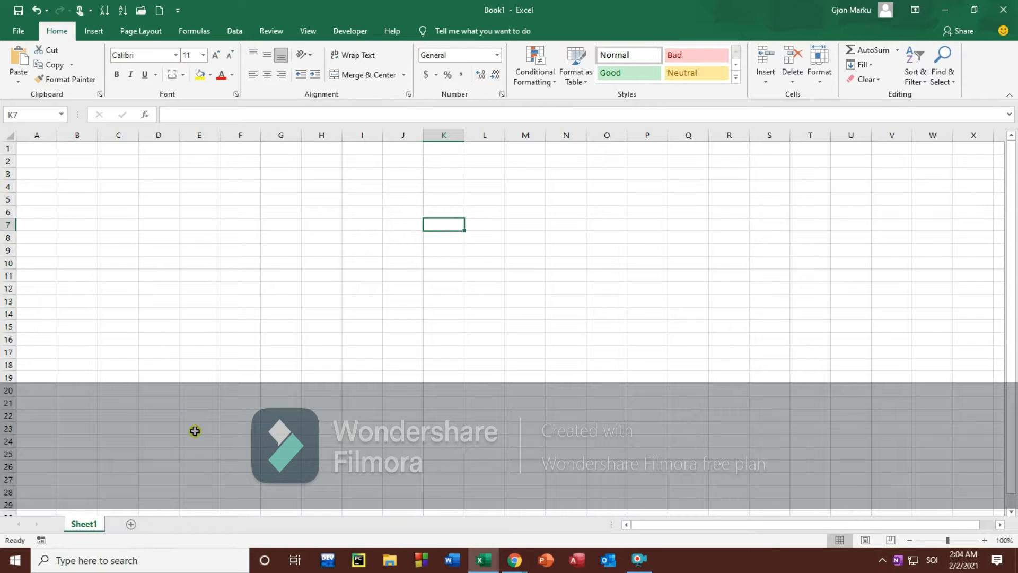
click(194, 185)
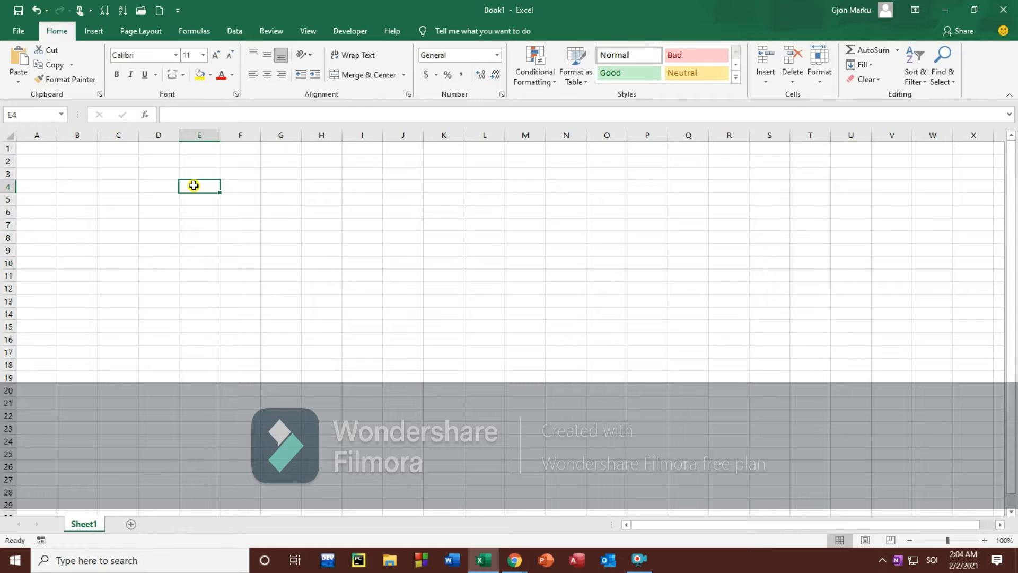
text(sun)
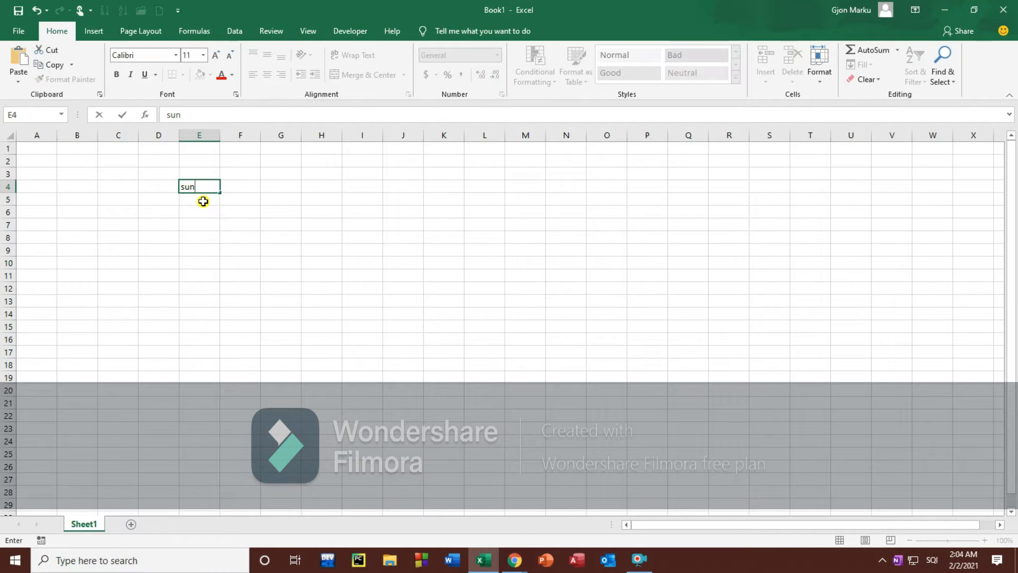
key(Return)
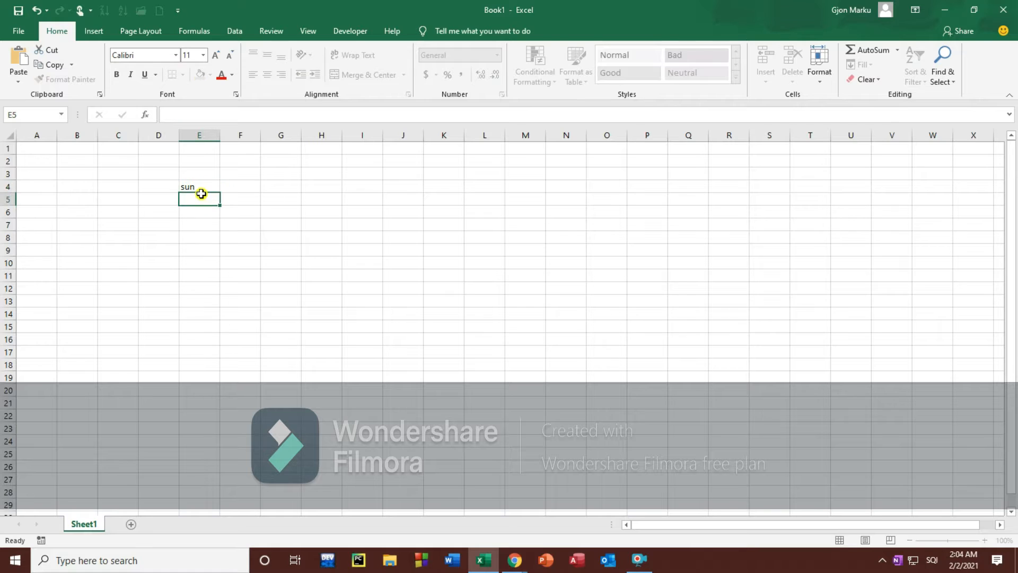
click(202, 191)
drag(219, 194, 220, 359)
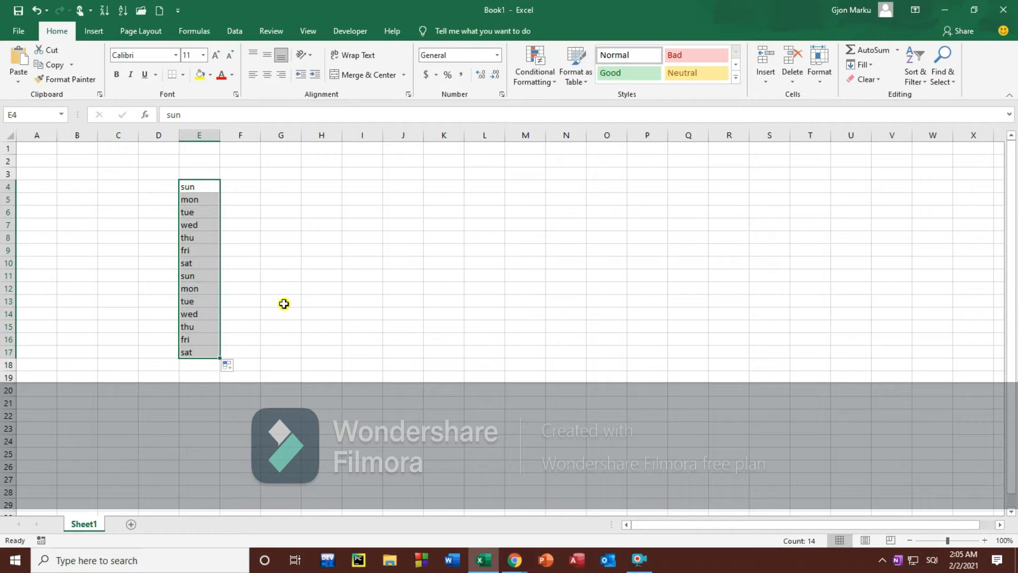
Step: Enter "january" in cell G4 and autofill the month series down to G18
click(276, 185)
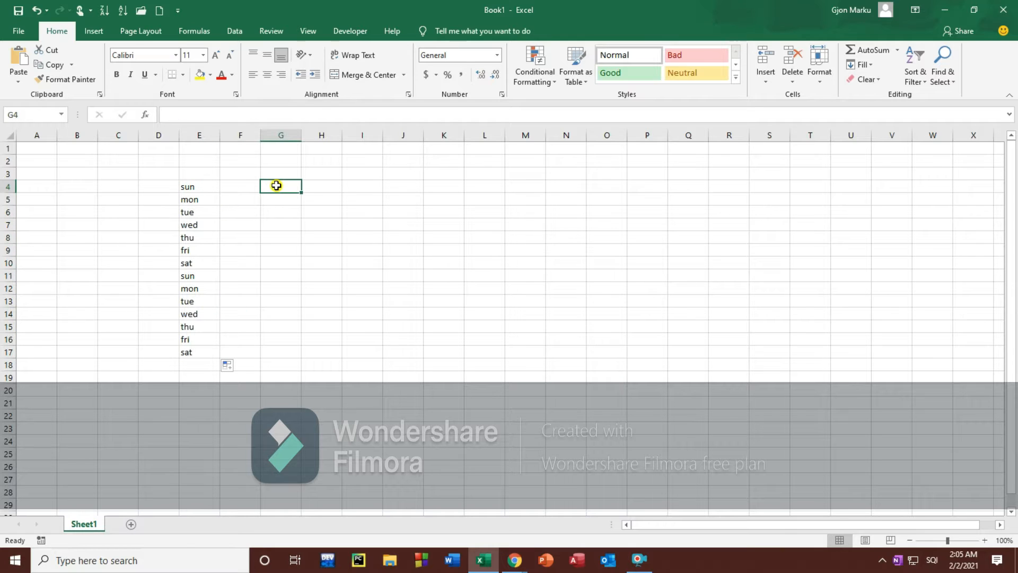
text(januar)
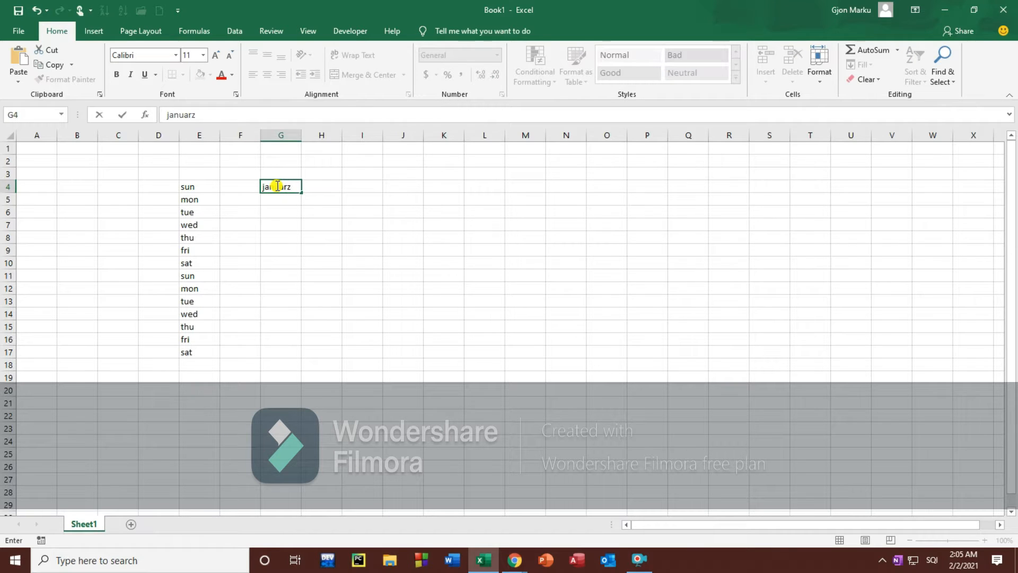
text(y)
click(284, 194)
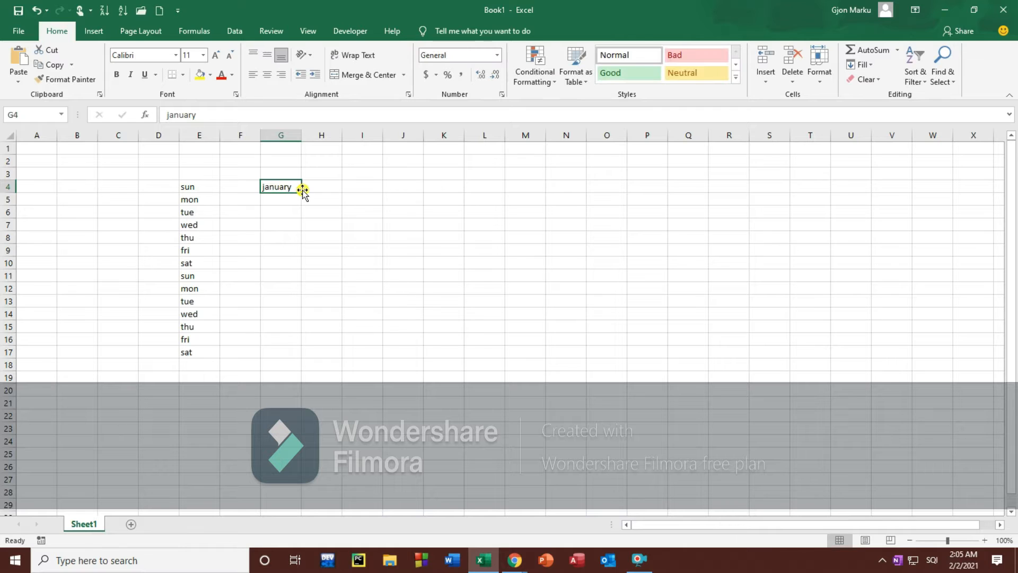
click(303, 200)
click(280, 189)
drag(296, 191, 325, 345)
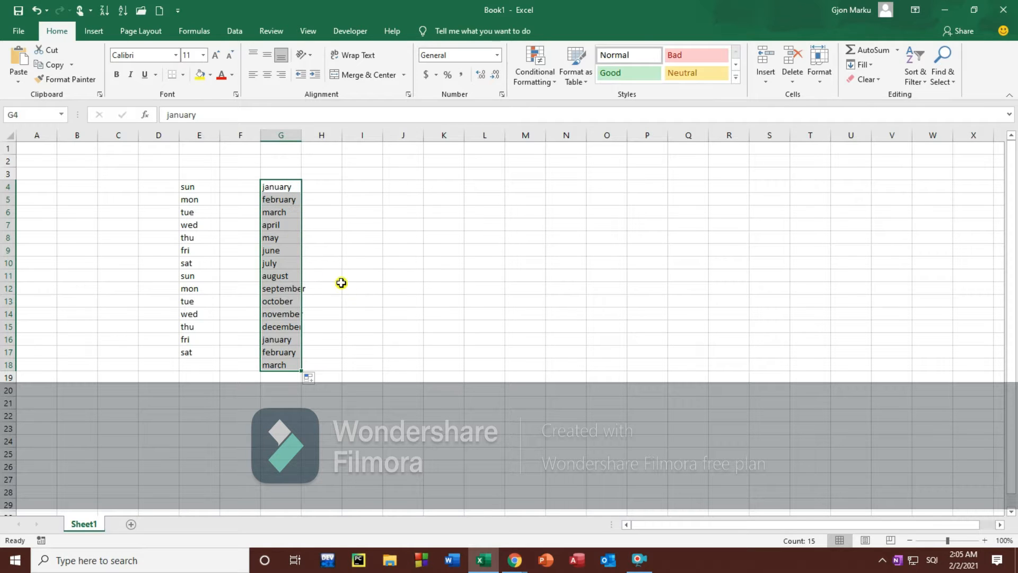
click(360, 285)
Step: Enter "e hënë" in cell I4 and try to autofill it as a series down to I14
click(373, 187)
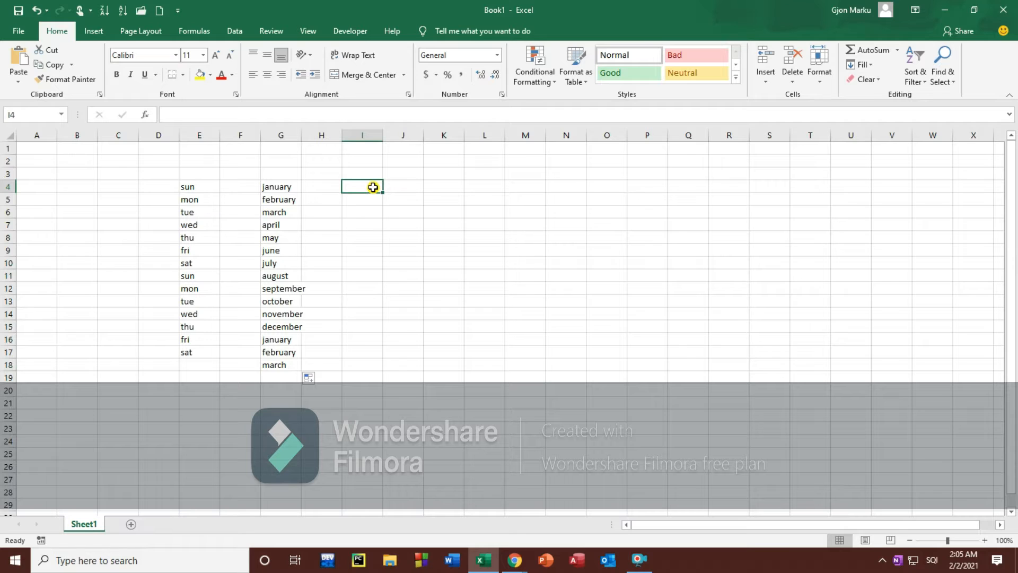
text(e hene)
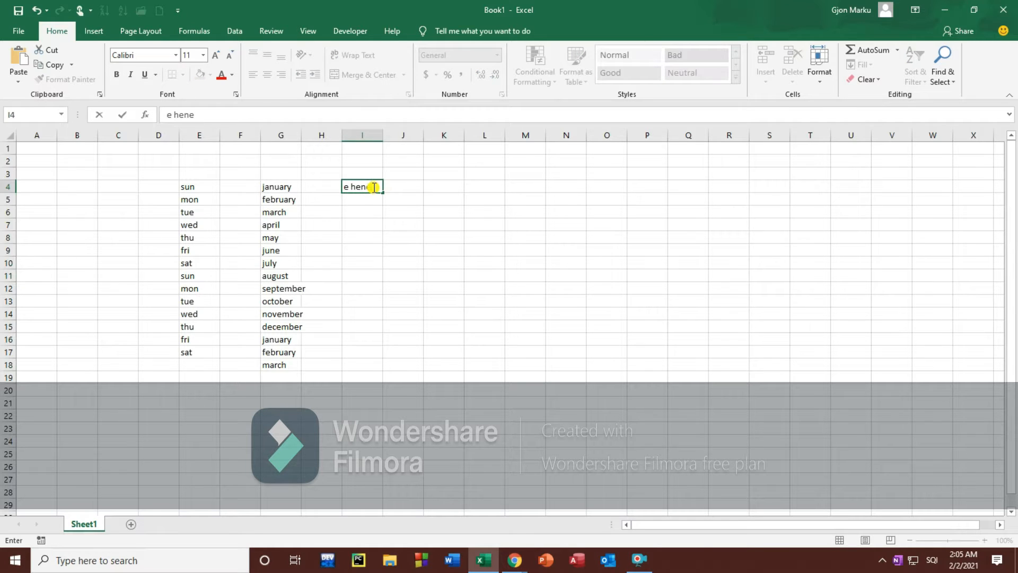
key(BackSpace)
key(BackSpace)
key(BackSpace)
text(ënë)
click(354, 199)
click(365, 187)
drag(382, 192, 385, 315)
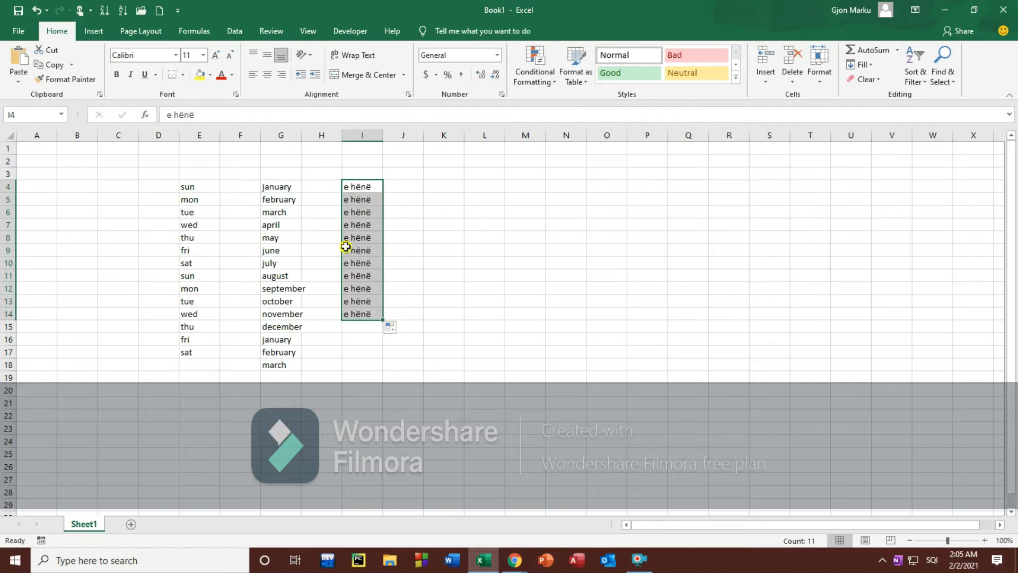
Step: Clear the "e hënë" entries from column I
click(404, 266)
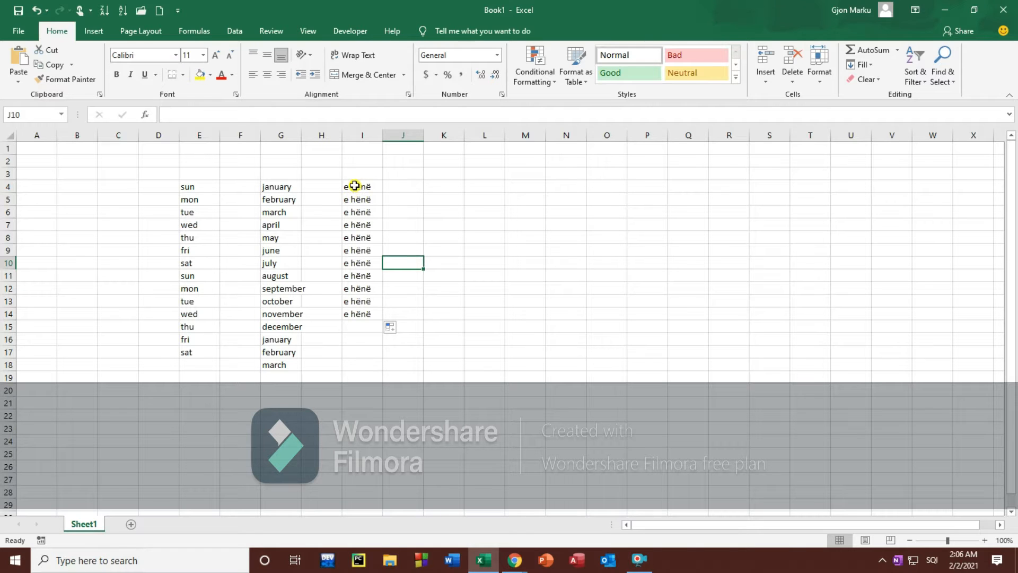
drag(354, 185, 356, 323)
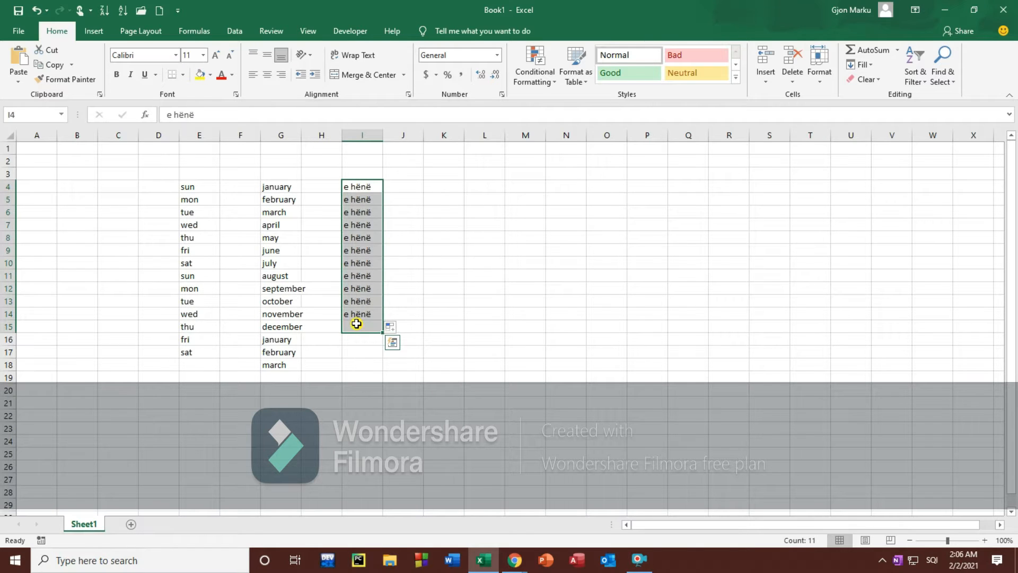
key(Delete)
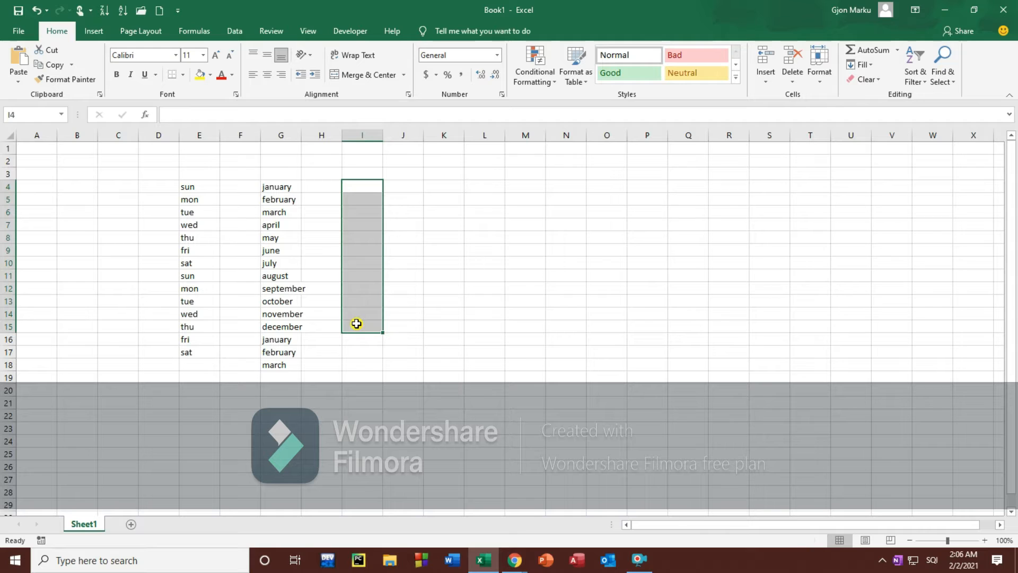
click(358, 385)
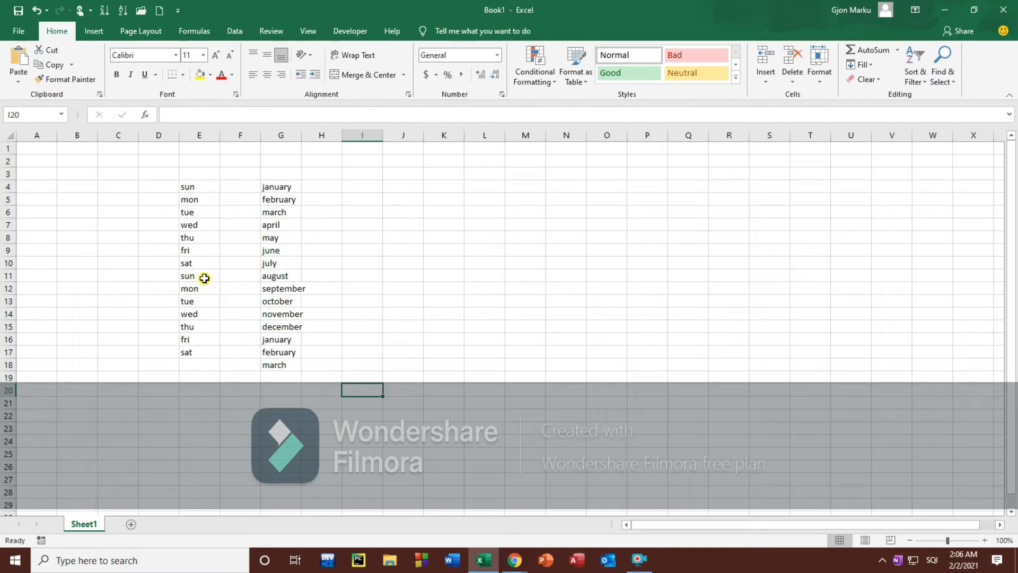
Step: Open the custom lists editor from the advanced Excel options
click(18, 33)
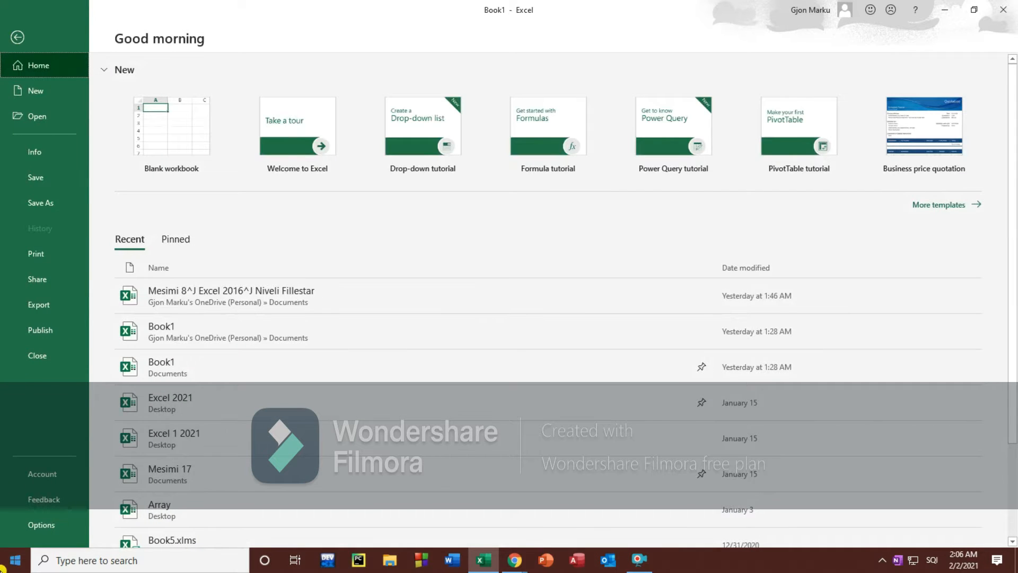
click(33, 524)
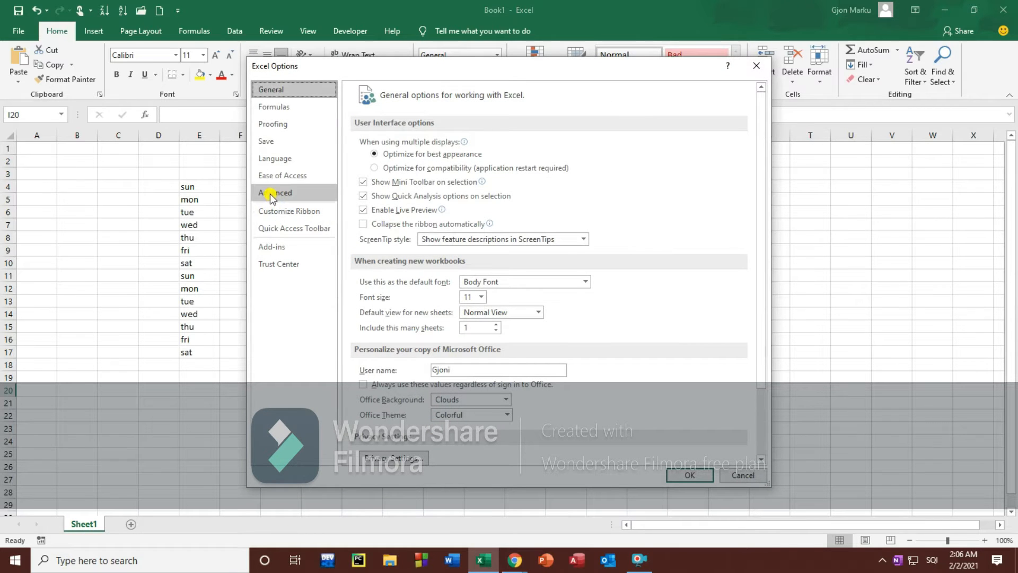
click(270, 193)
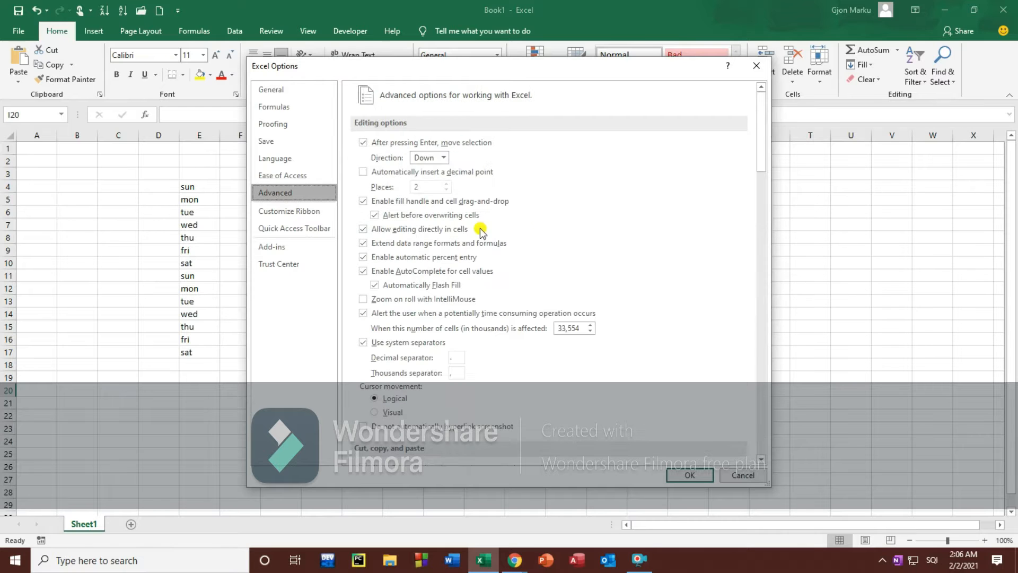
drag(761, 165, 754, 422)
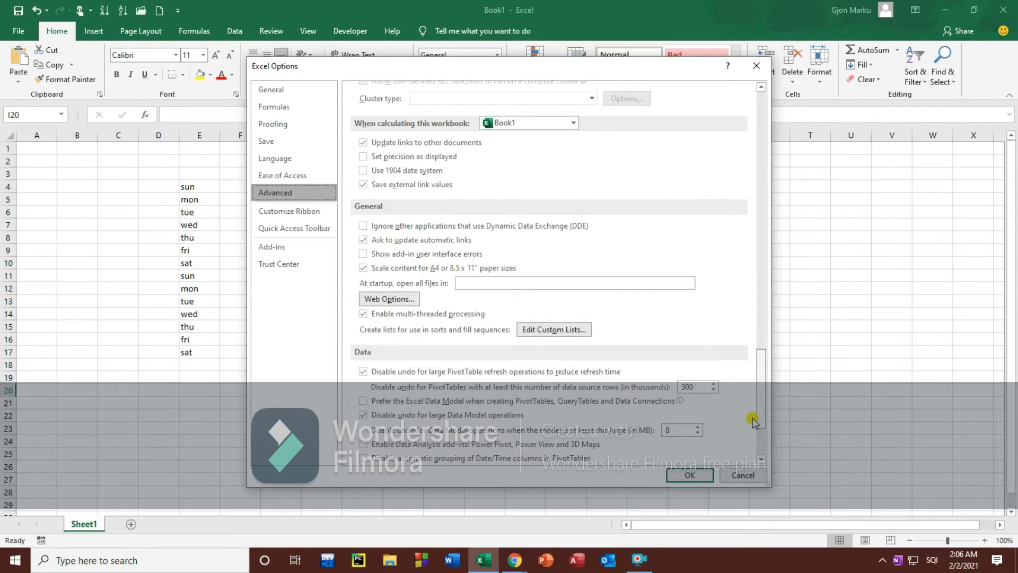
click(541, 329)
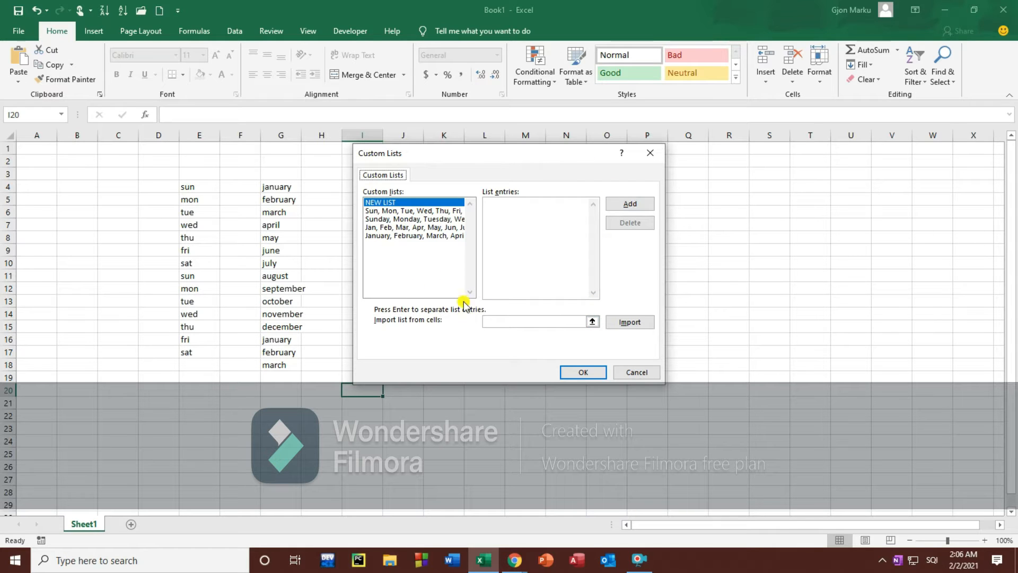
Step: Add a custom list of Janar, Shkurt, Mars, Prill, Maj, Qershor, Korrik, Gusht, Shtator, Tetor, Nentor, Dhjetor and accept the options
click(489, 204)
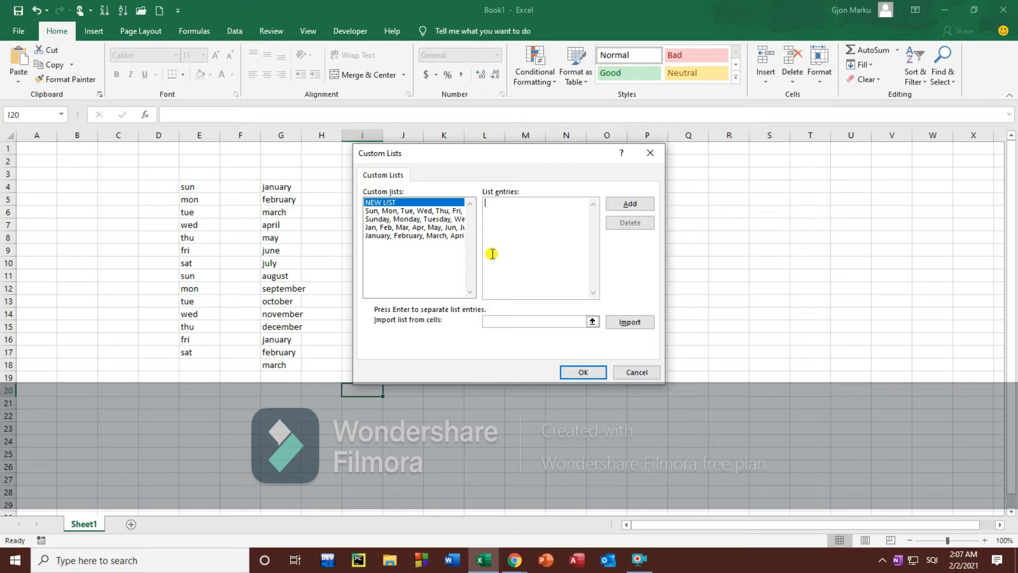
text(Janar,Shkurt,Mars,Prill,Maj,Qersh)
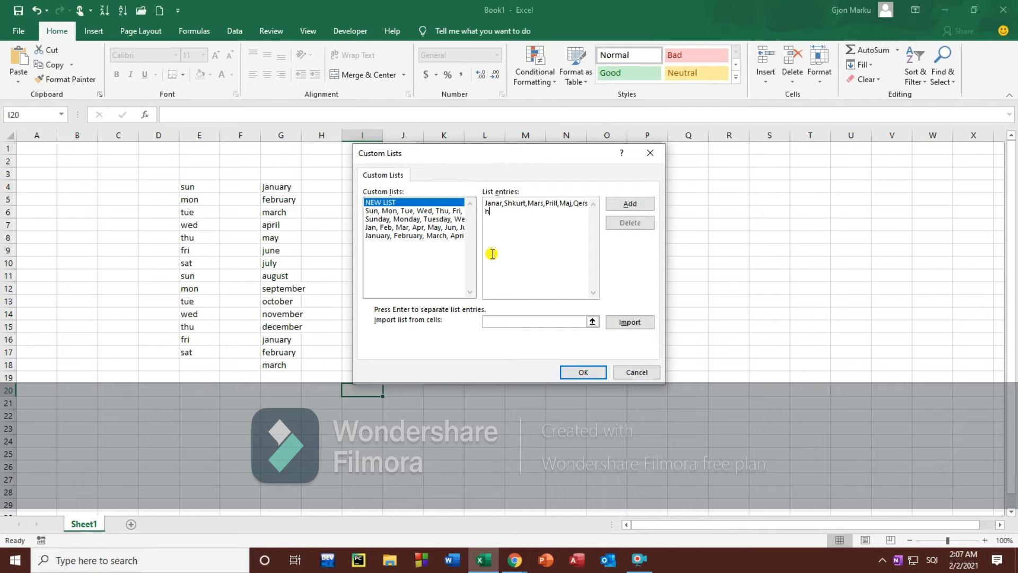
text(or,Korrik,Gusht,Shtator,Tet)
text(,Nentor)
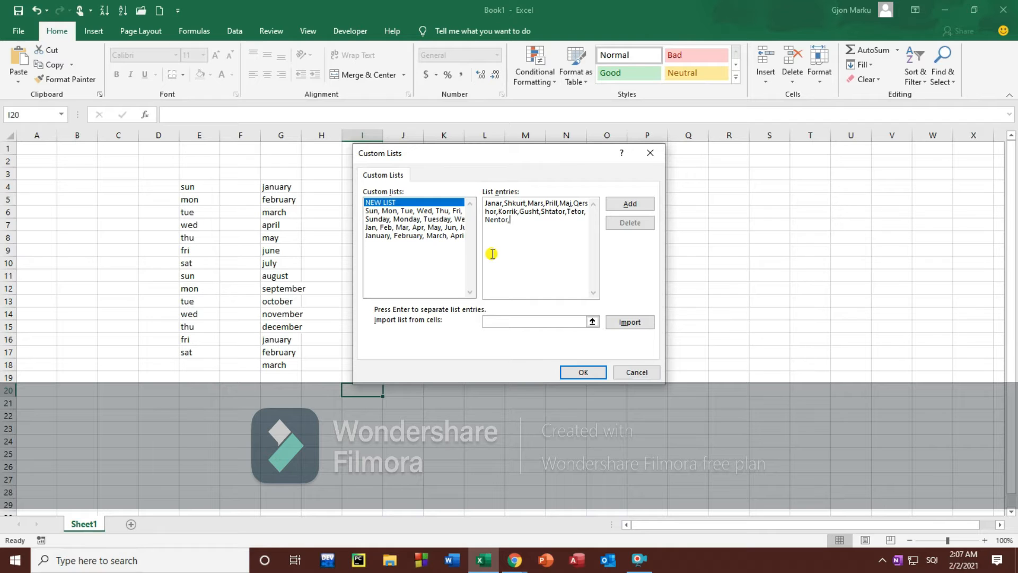
text(,Dhjetor)
click(630, 204)
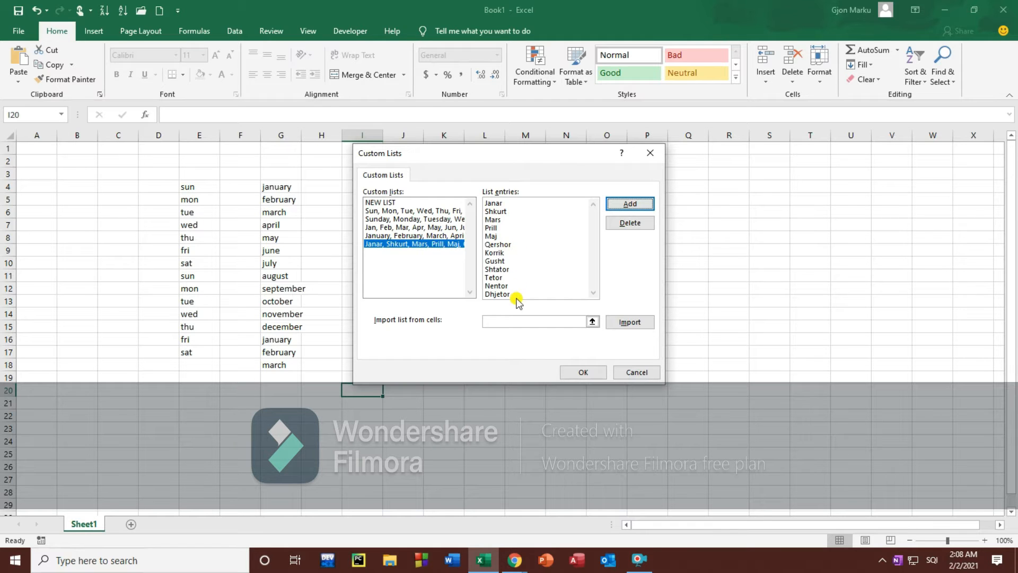
click(584, 371)
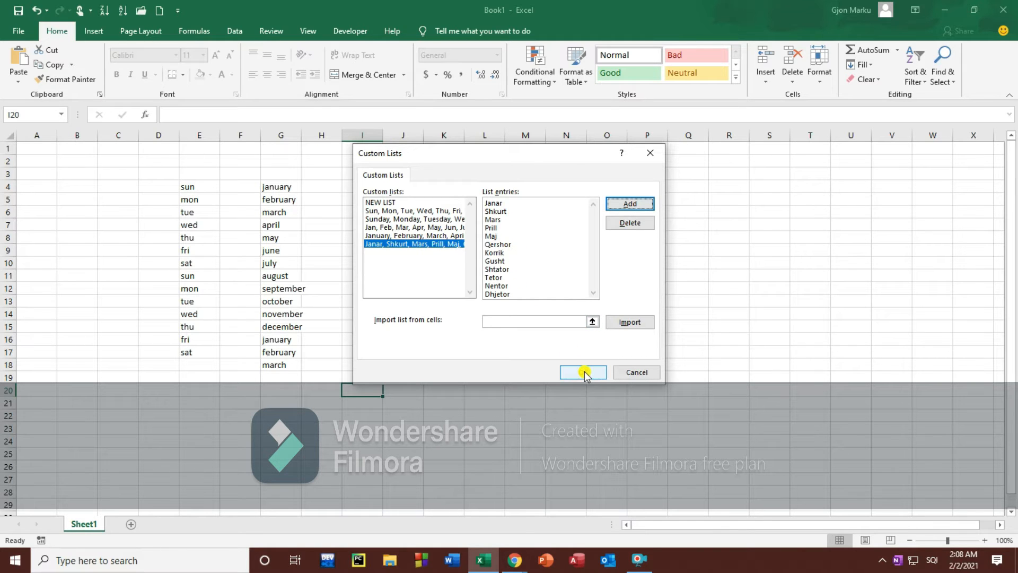
click(583, 372)
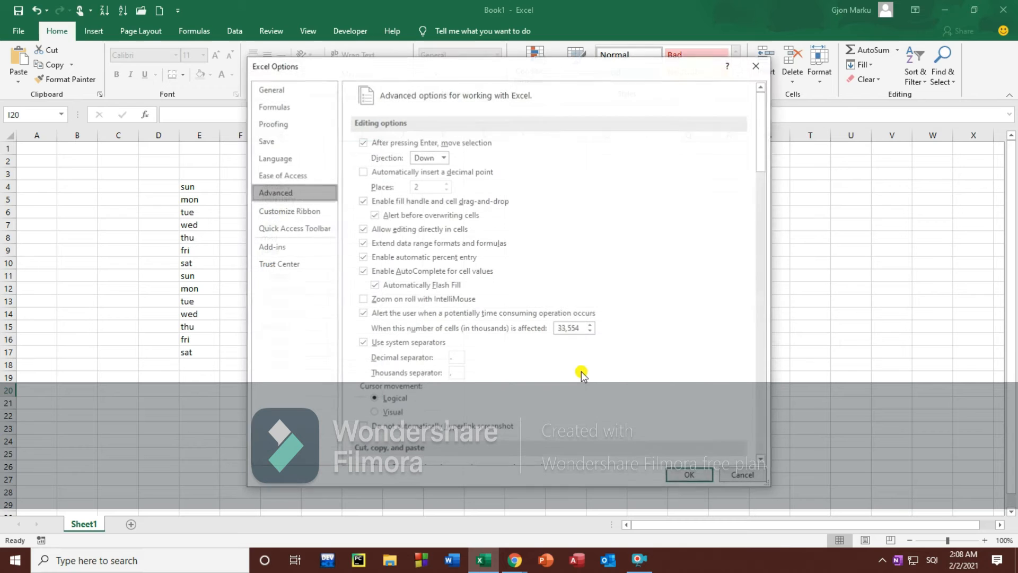
click(688, 474)
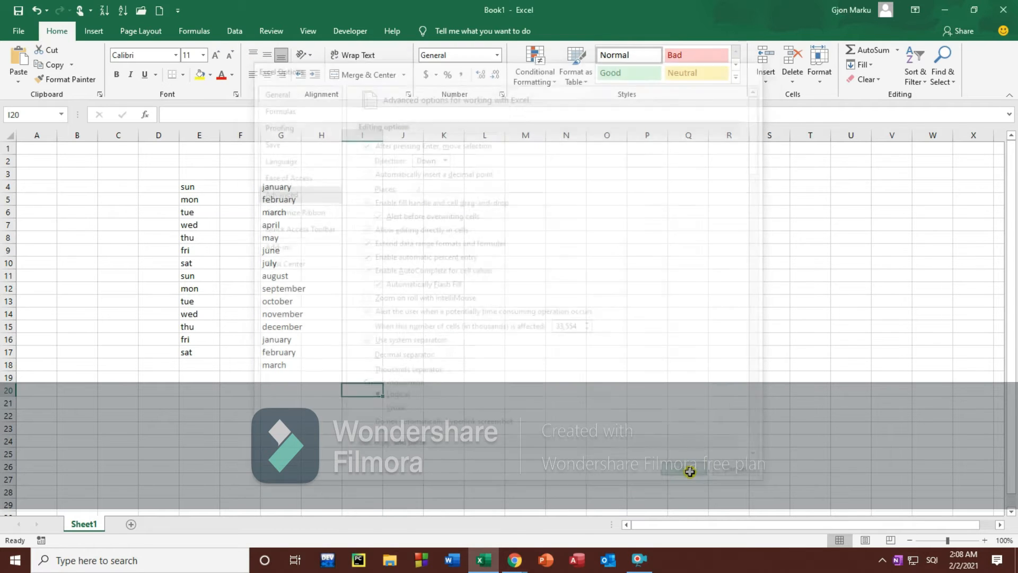
Step: Enter "mars" in cell I4 and autofill the Albanian month series down to I17
click(371, 187)
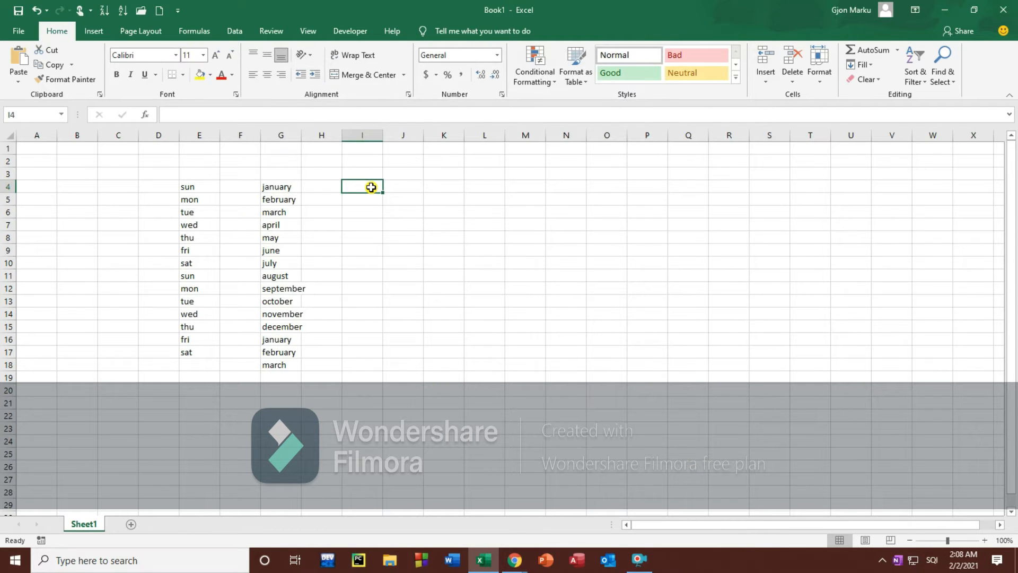
text(mars)
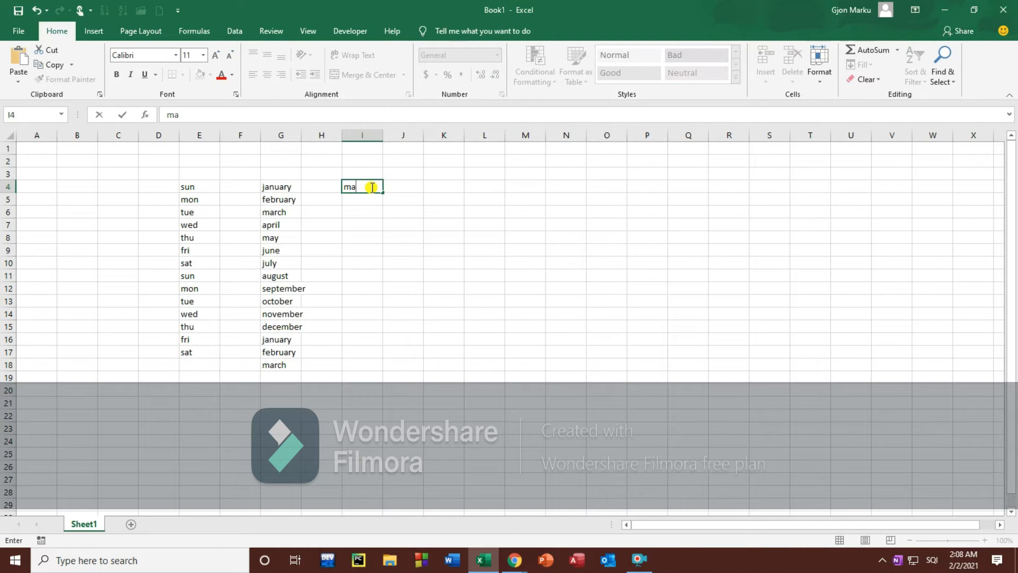
click(364, 203)
click(366, 187)
drag(381, 191, 381, 352)
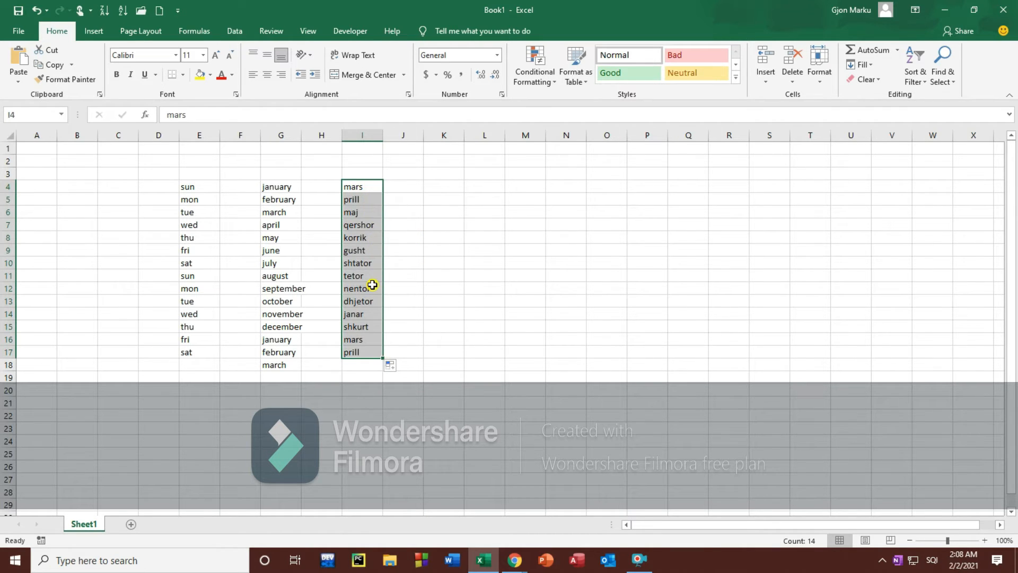
click(428, 225)
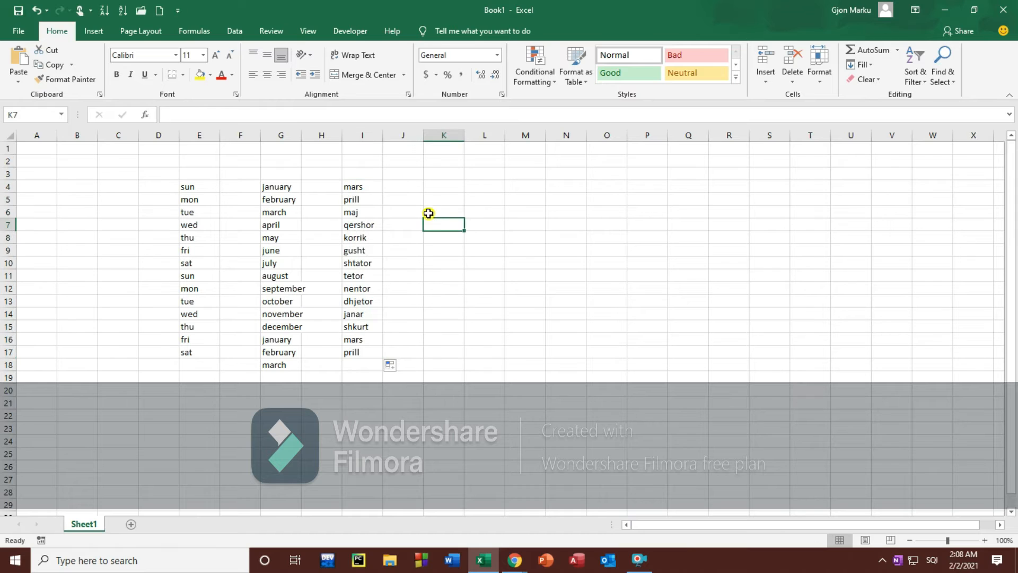
Step: Autofill the Albanian months across row 4 from "mars" in I4 to N4
click(365, 189)
drag(382, 192, 585, 191)
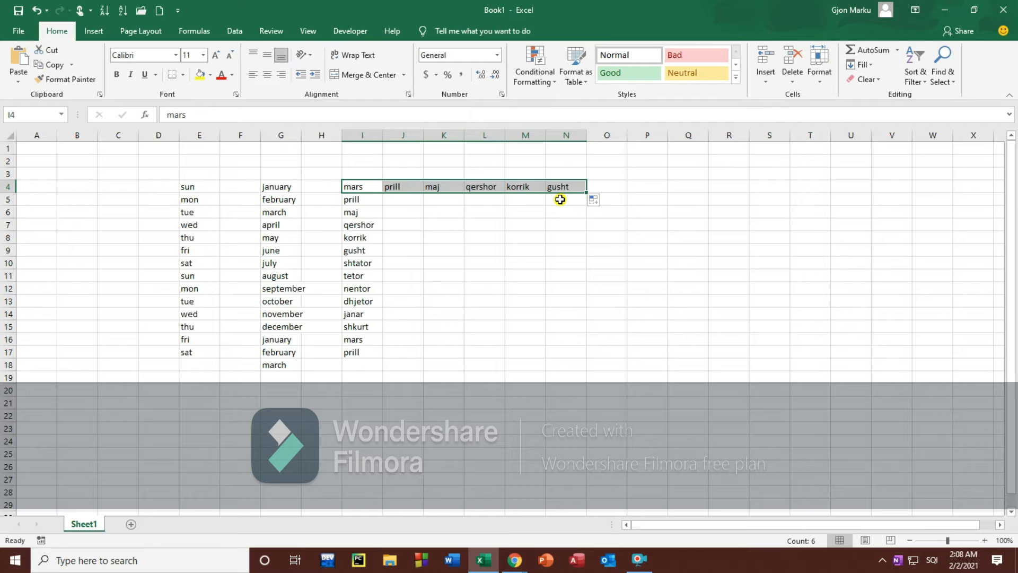
click(458, 233)
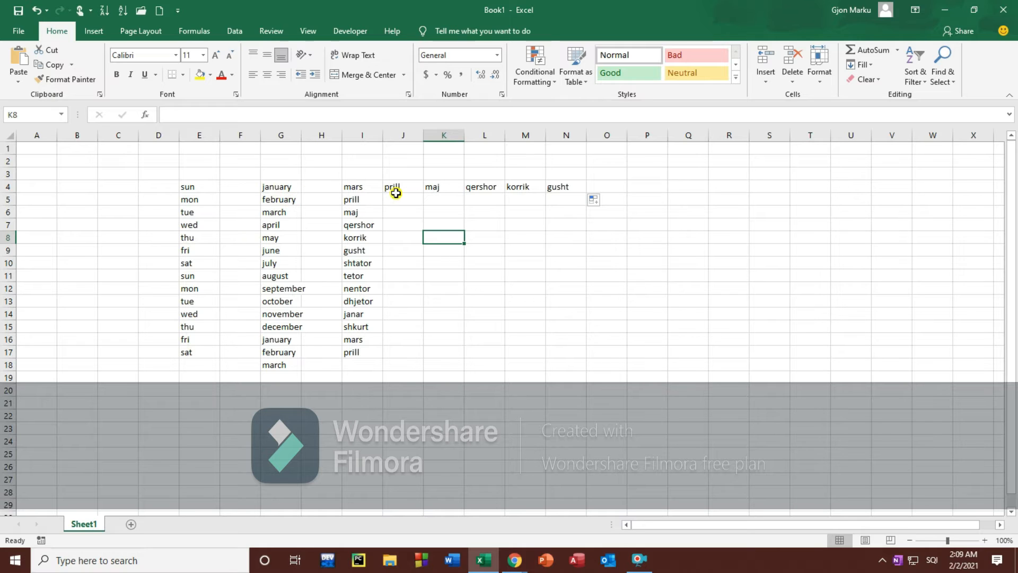
Step: Reopen the custom lists editor from the advanced Excel options
click(17, 32)
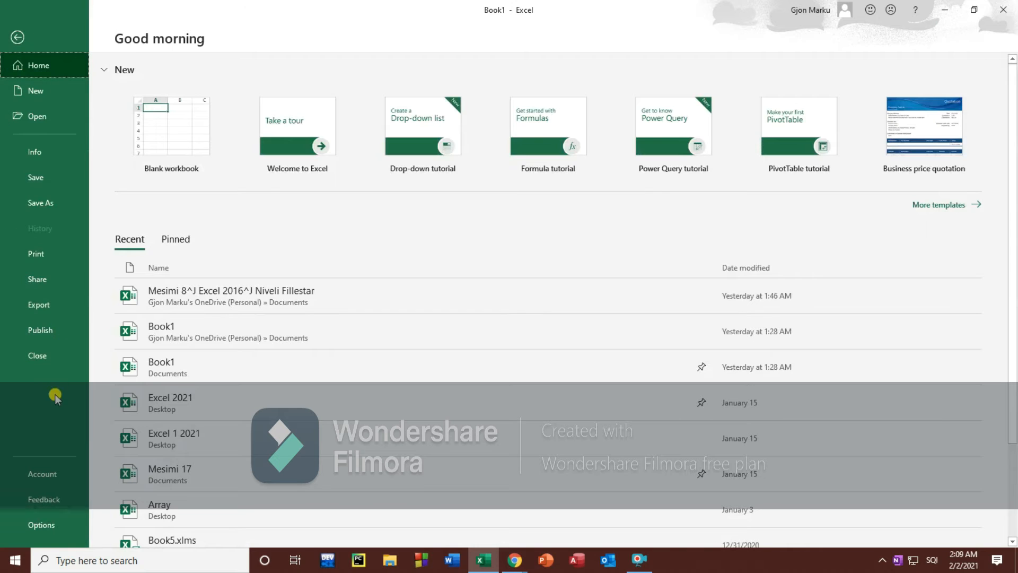
click(40, 522)
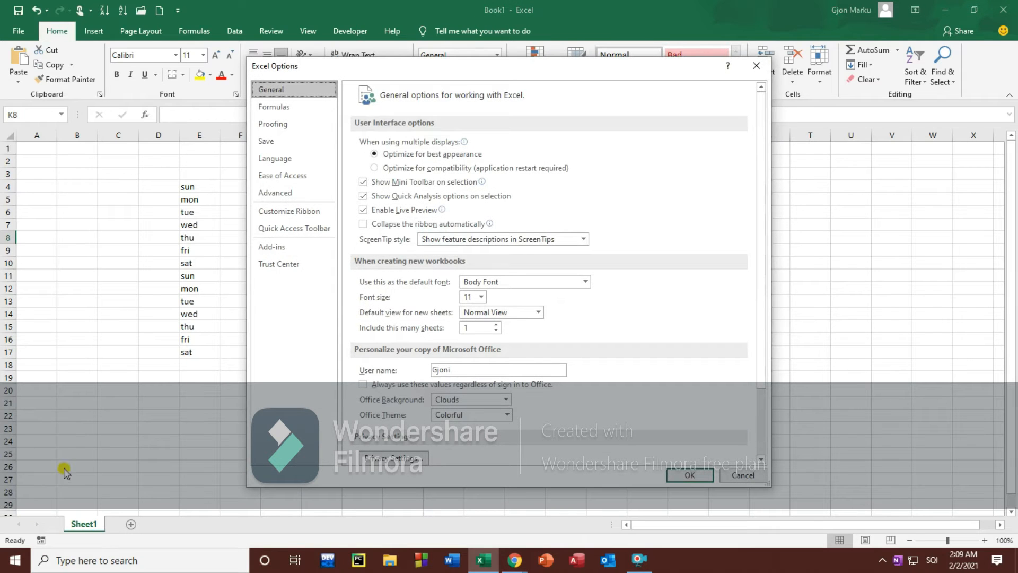
click(274, 194)
drag(763, 151, 753, 421)
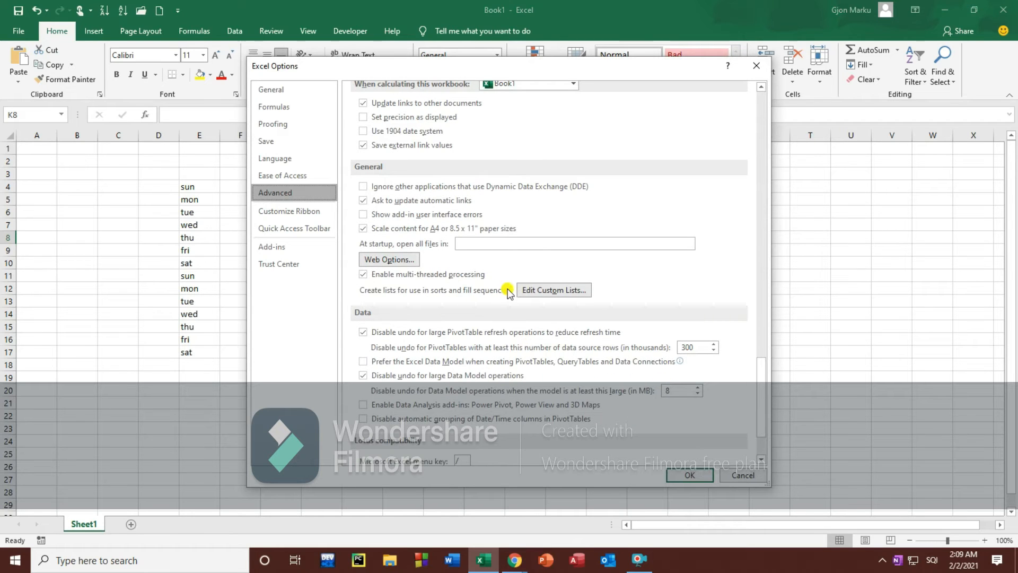
click(538, 291)
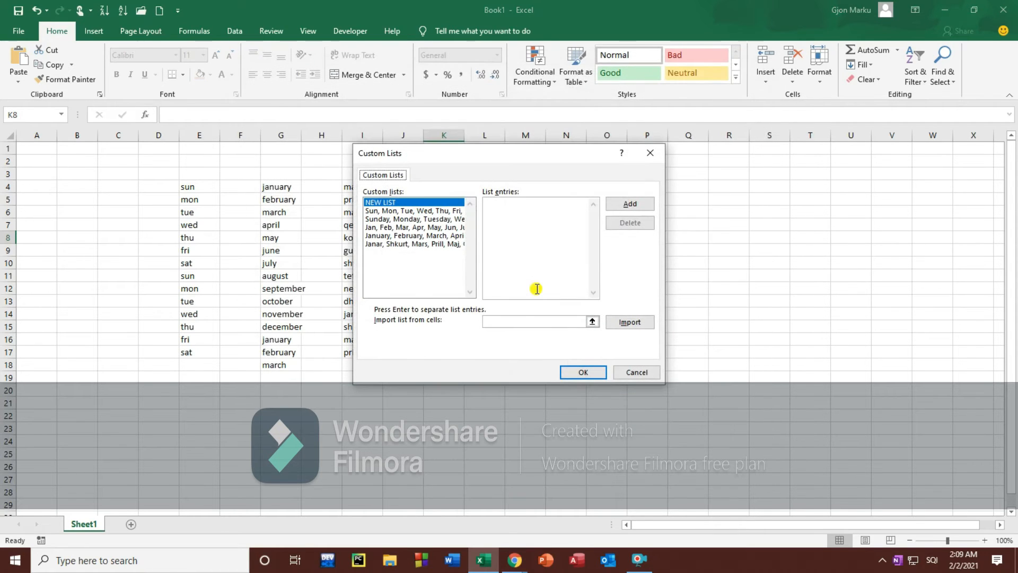
Step: Add a custom list of Jan, Shk, Mar, Pri, Maj, Qer, Kor, Gus, Sht, Tet, Nen, Dhj and accept the options
click(486, 205)
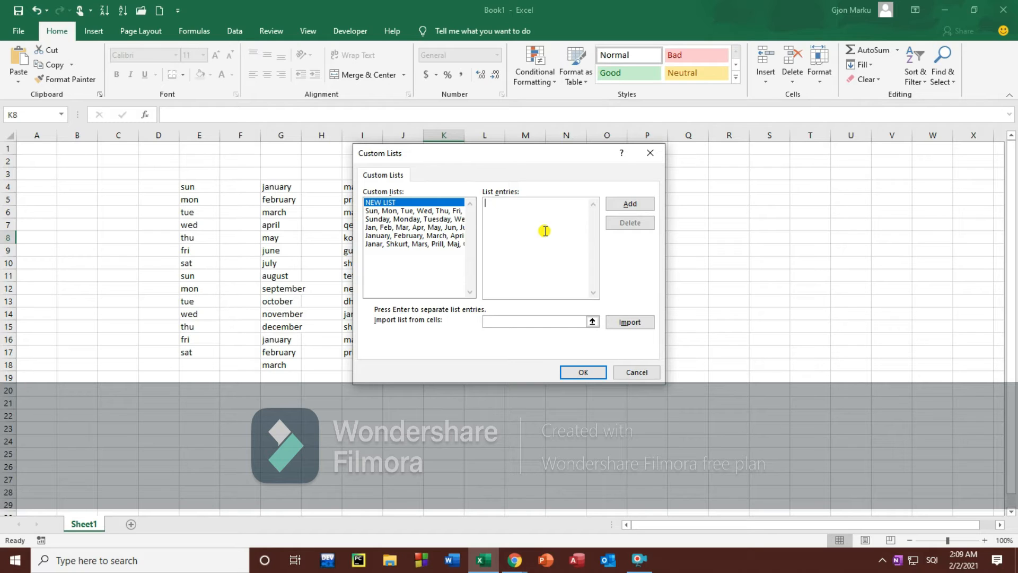
text(Jan,Shk,Mar,)
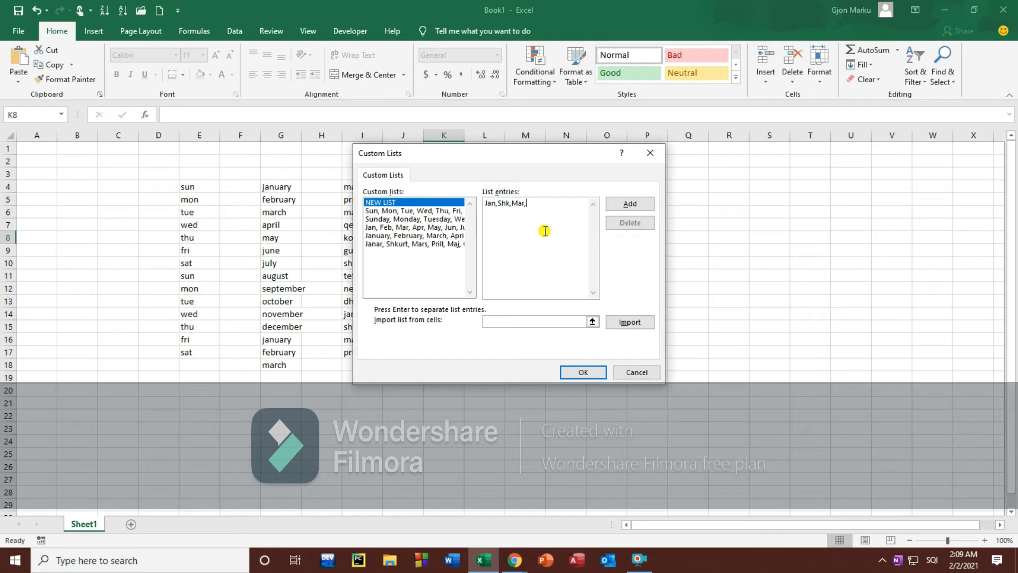
text(Pri,Maj,Qer)
text(,Kor)
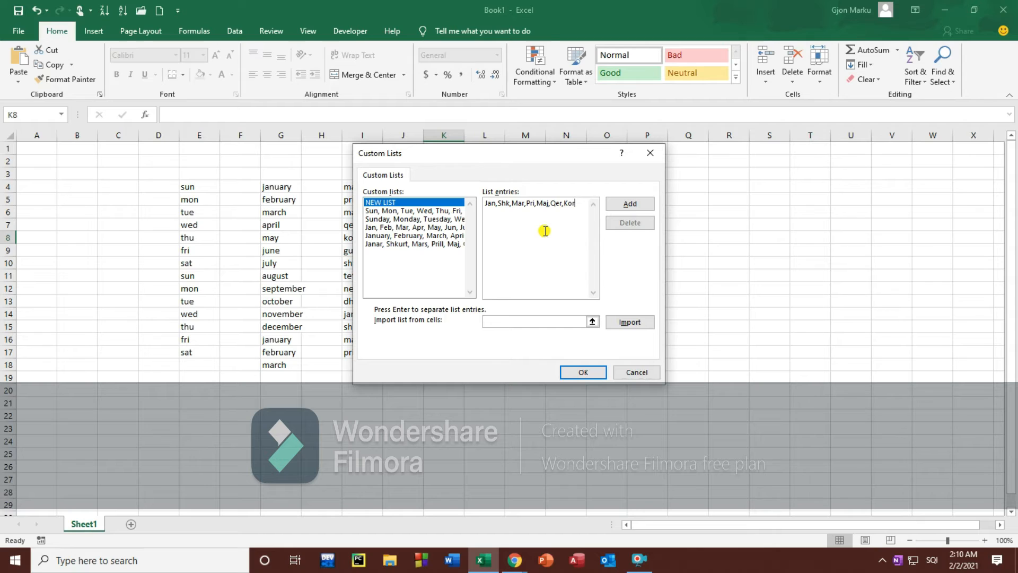
text(,Gus)
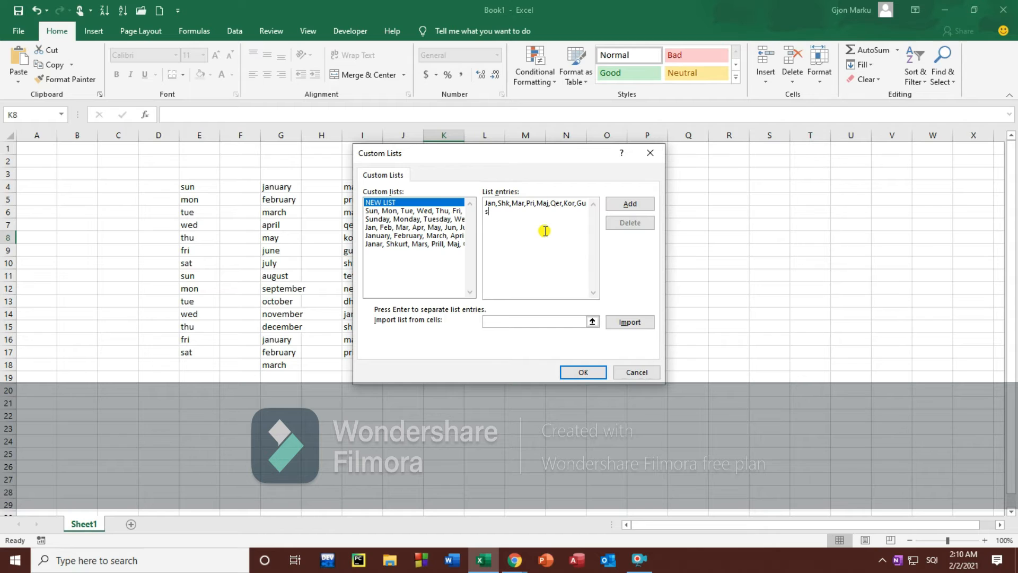
text(,Sht,Tet,Nen,Dhj)
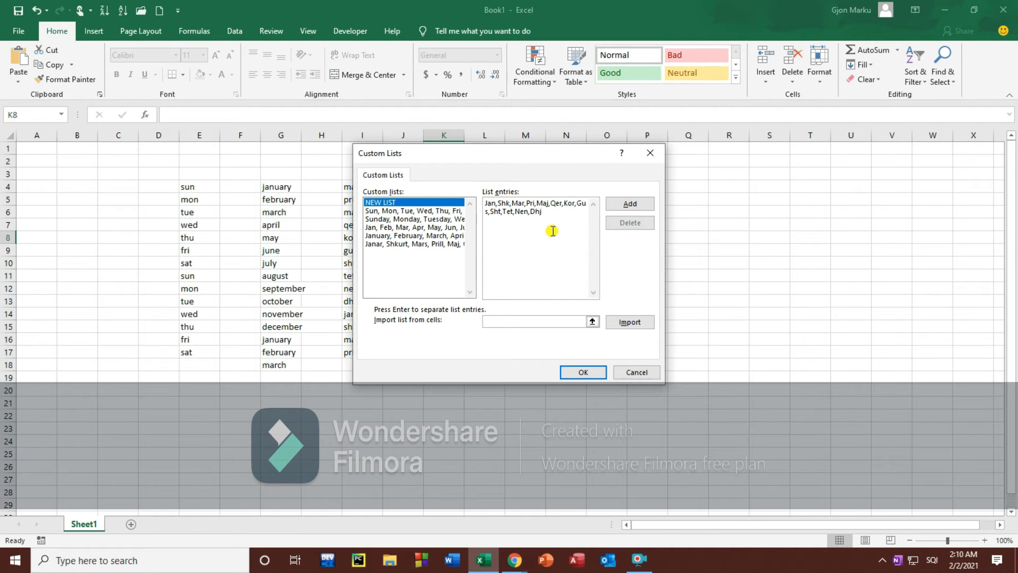
click(631, 204)
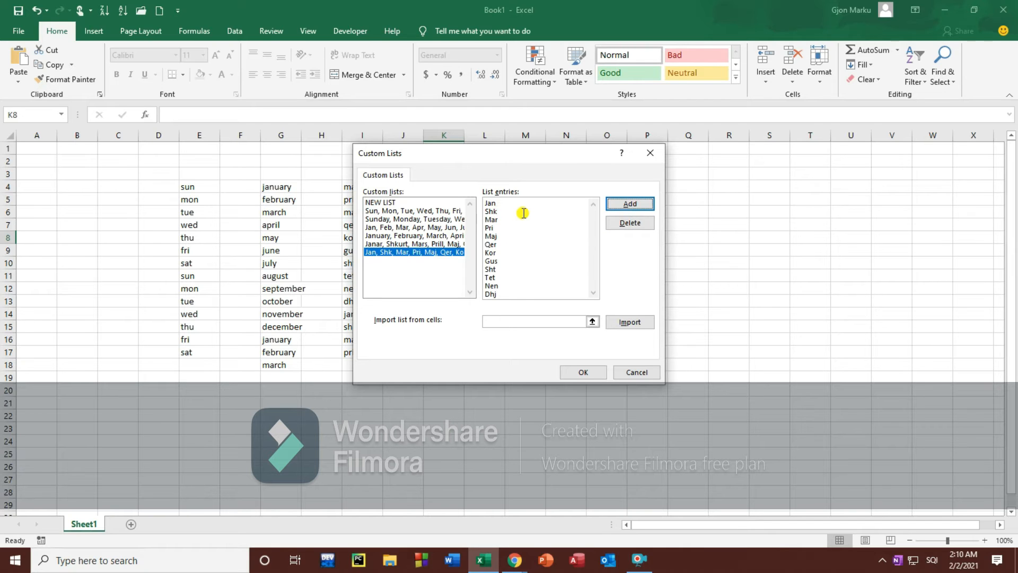
click(583, 371)
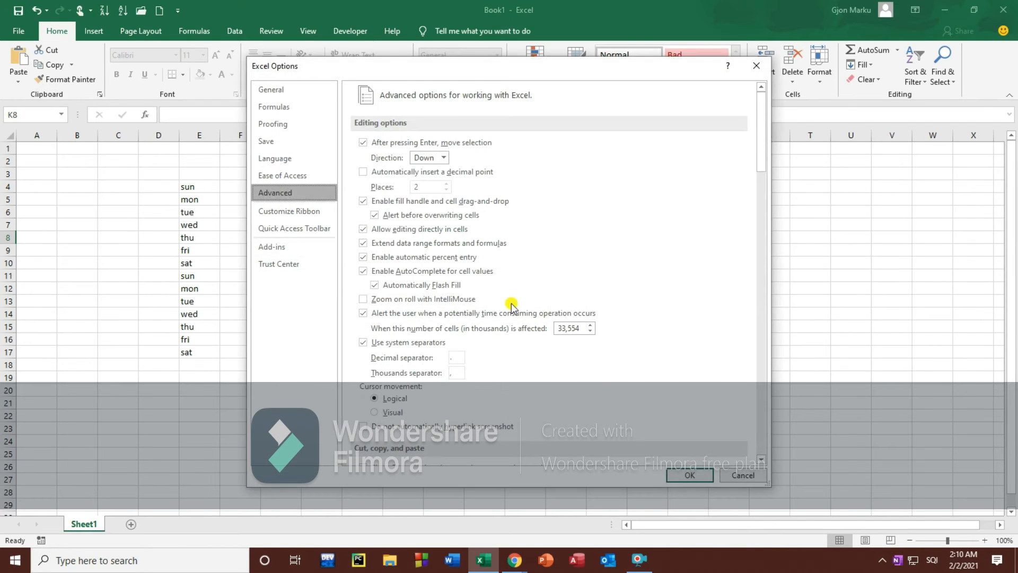
click(689, 474)
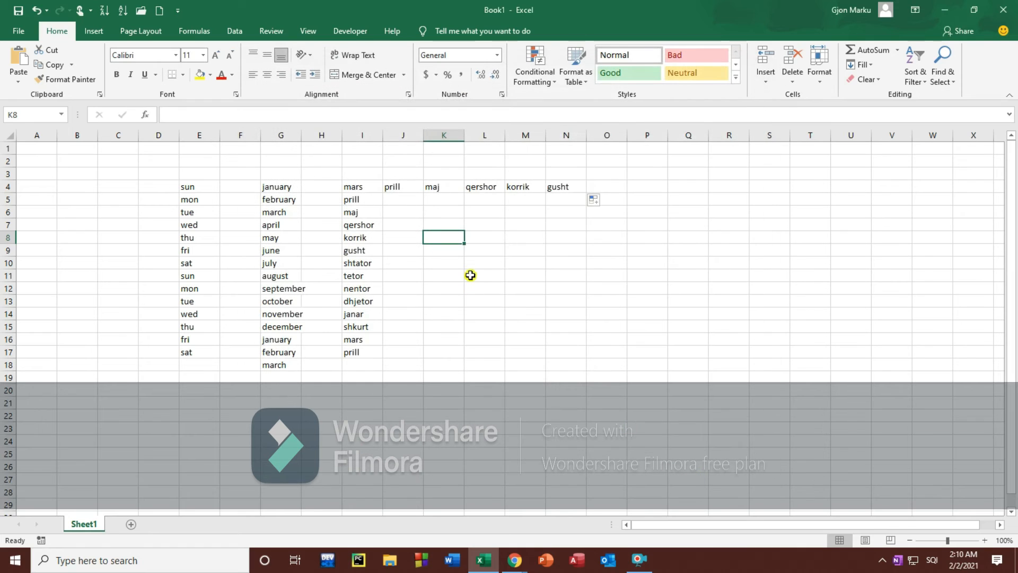
Step: Enter "mar" in cell P4 and autofill the abbreviated Albanian month series down to P18
click(658, 185)
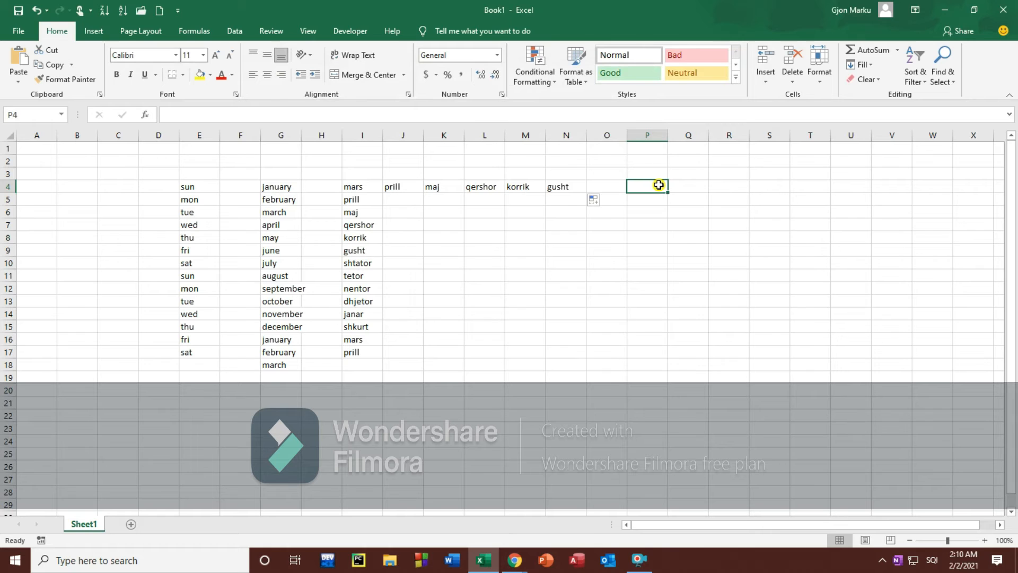
text(mar)
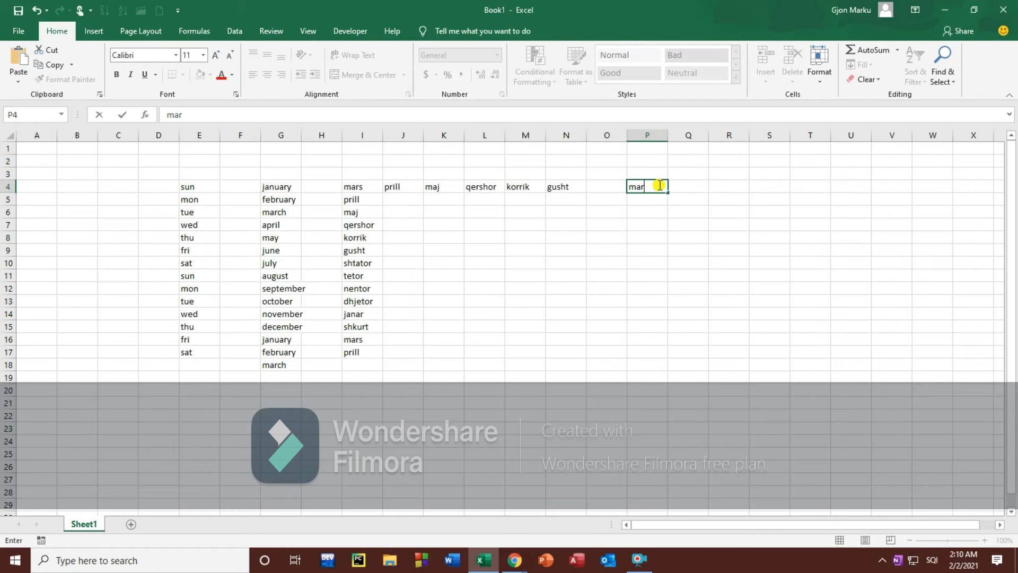
key(Return)
click(651, 188)
drag(666, 192, 658, 366)
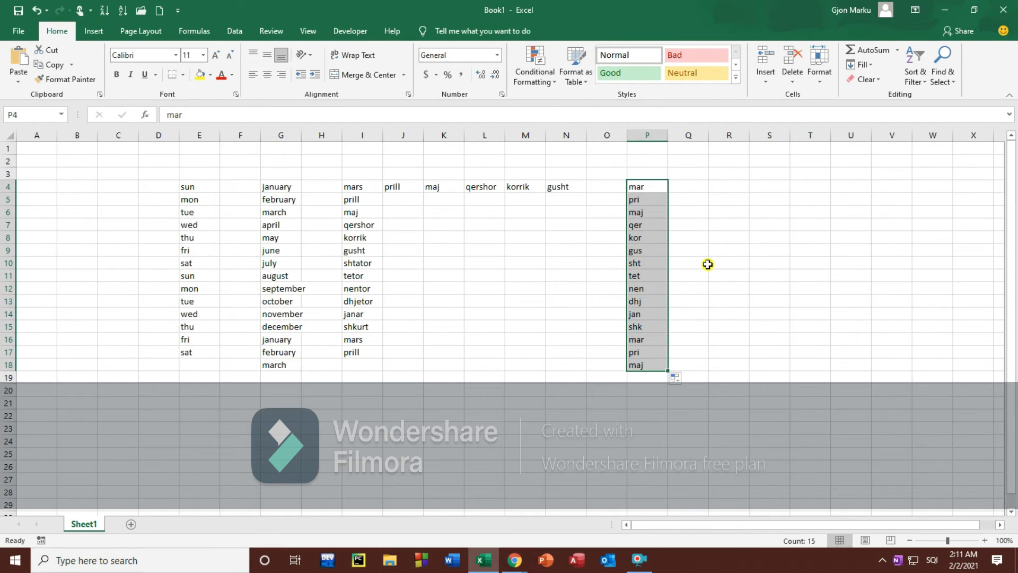
Step: Autofill the abbreviated Albanian months across row 4 from "mar" in P4 to W4
click(708, 264)
drag(643, 186, 646, 365)
click(700, 186)
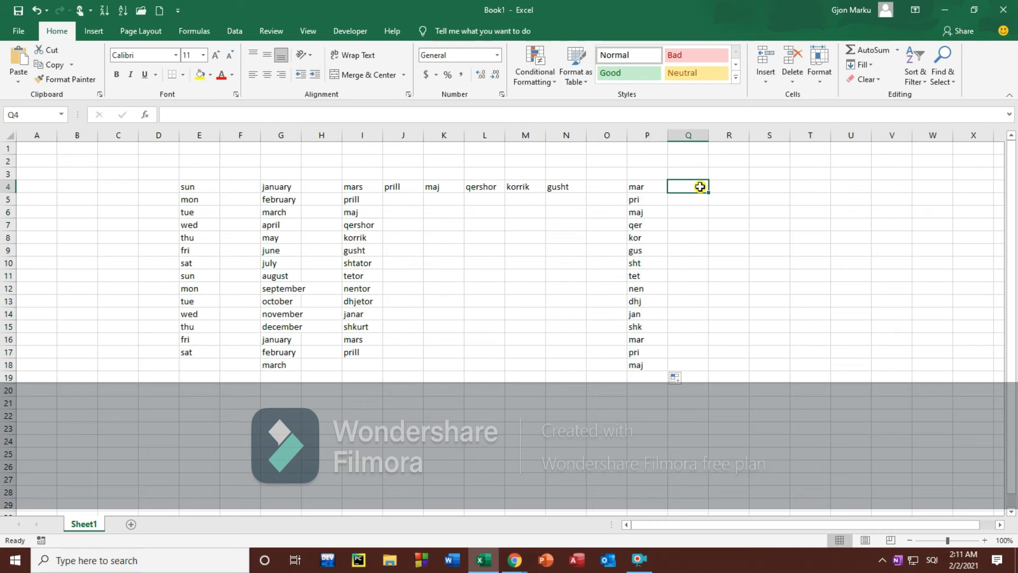
drag(708, 192, 781, 192)
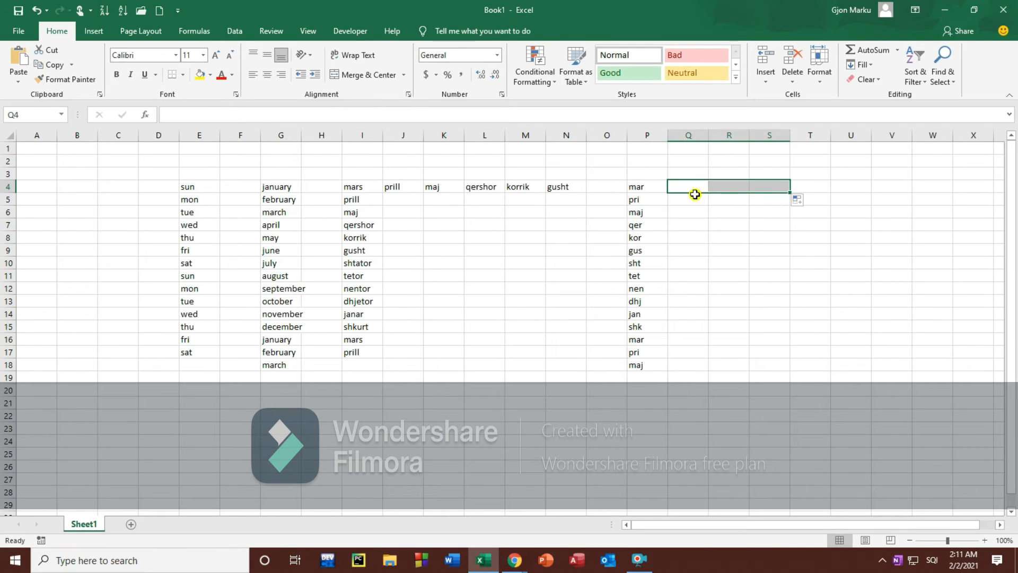
click(641, 189)
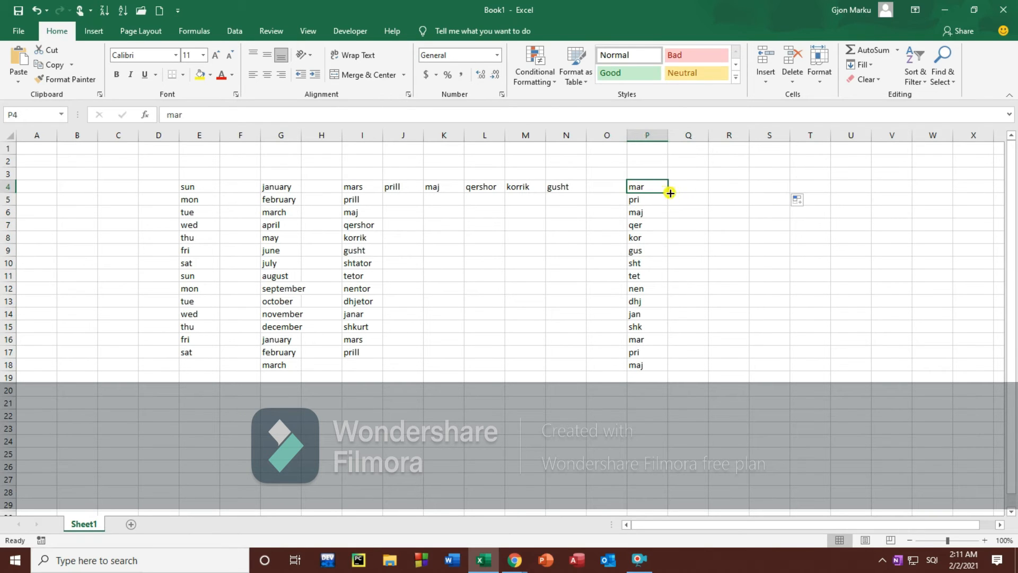
drag(669, 192, 962, 193)
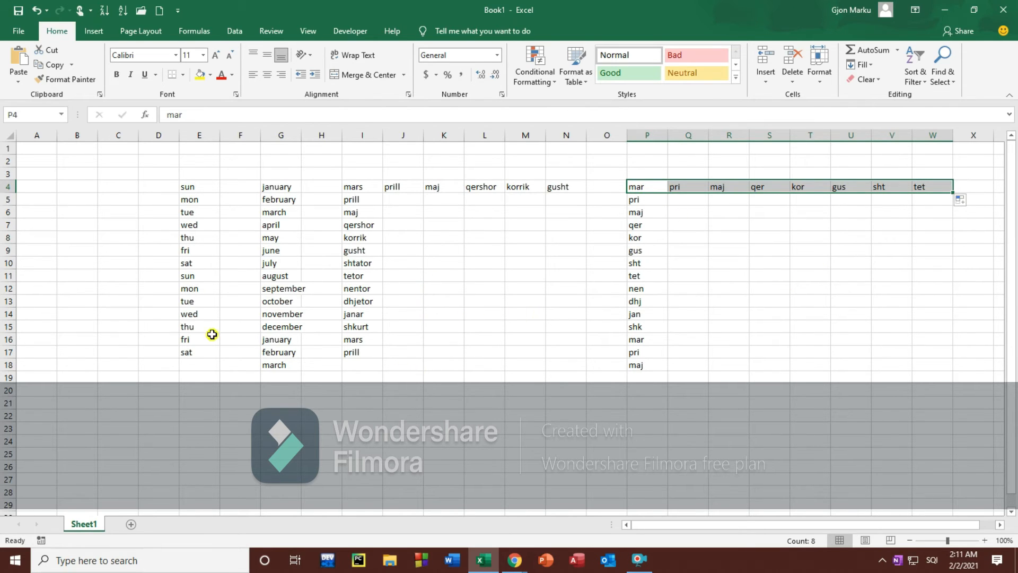
Step: Bring up the custom lists editor in the advanced Excel options for another list
click(16, 30)
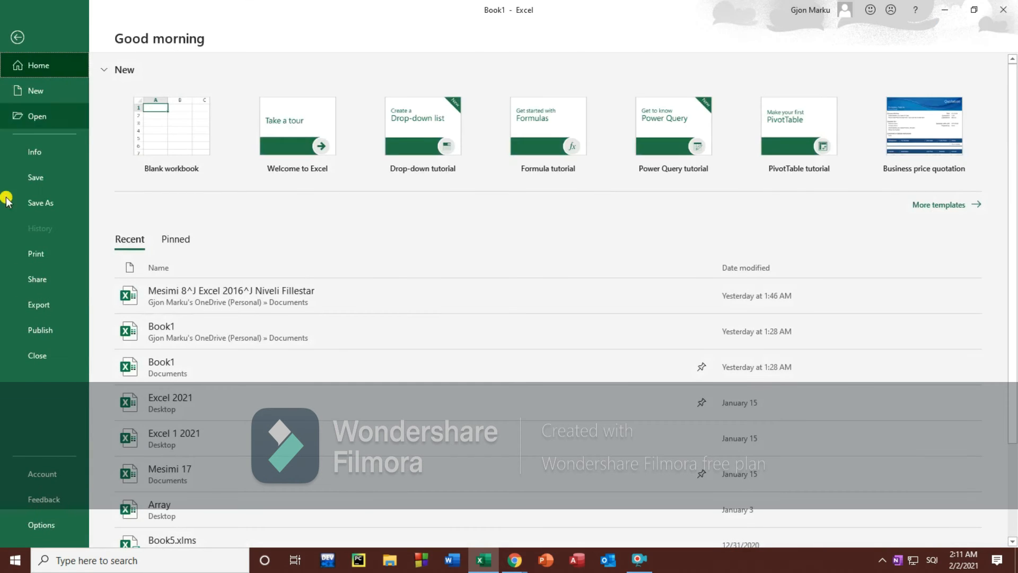
click(39, 523)
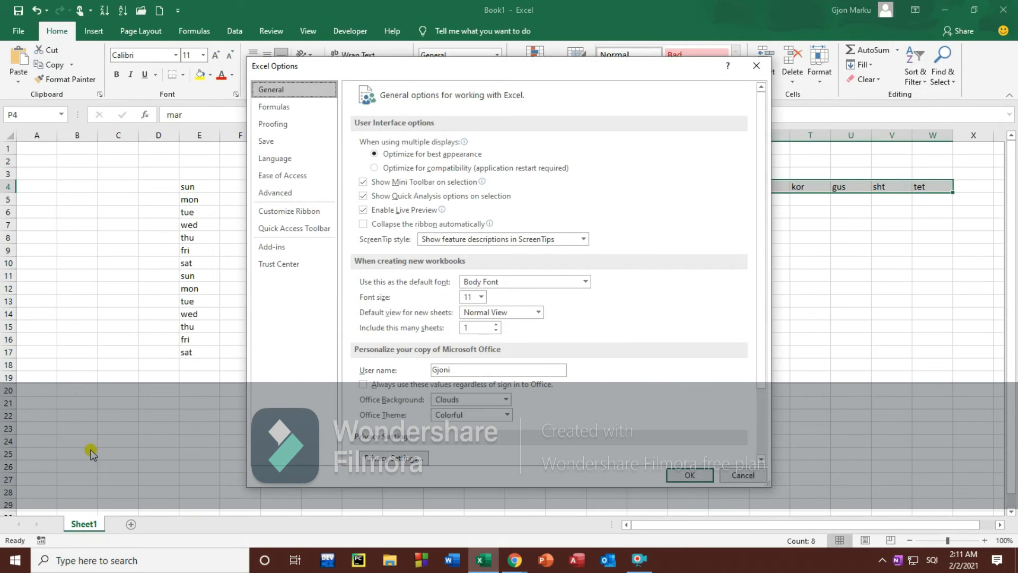
click(268, 192)
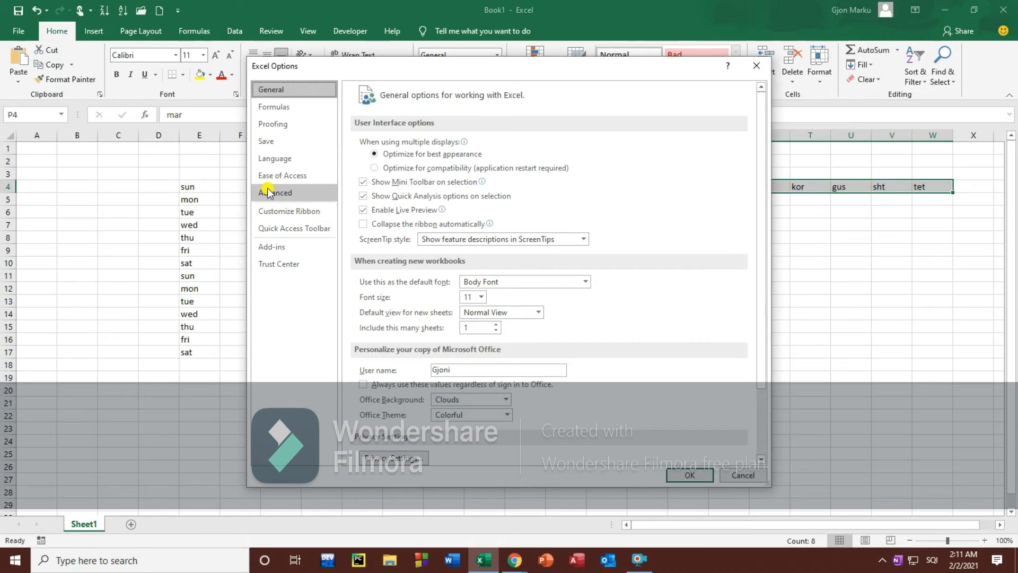
drag(757, 149, 747, 429)
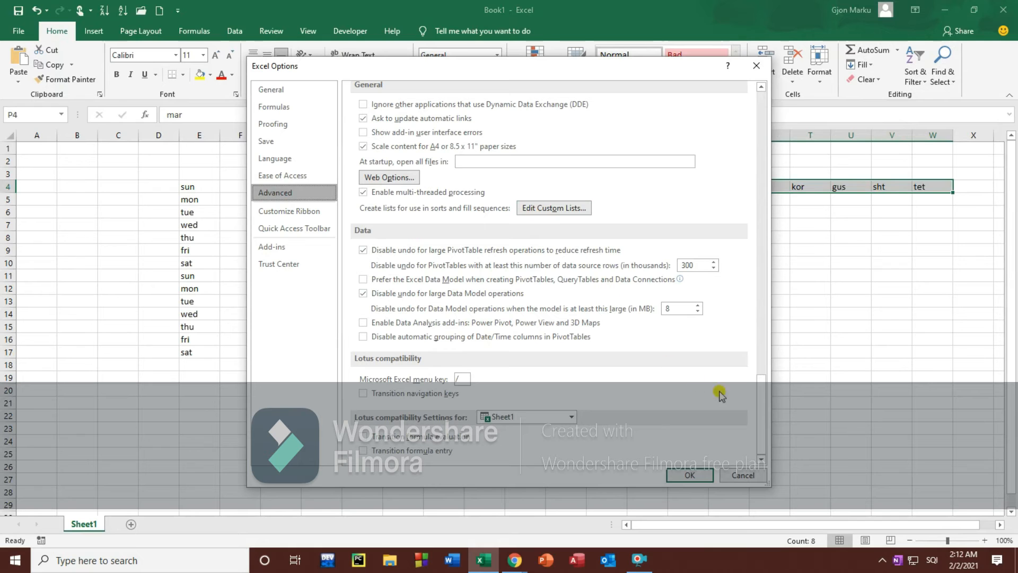
click(543, 208)
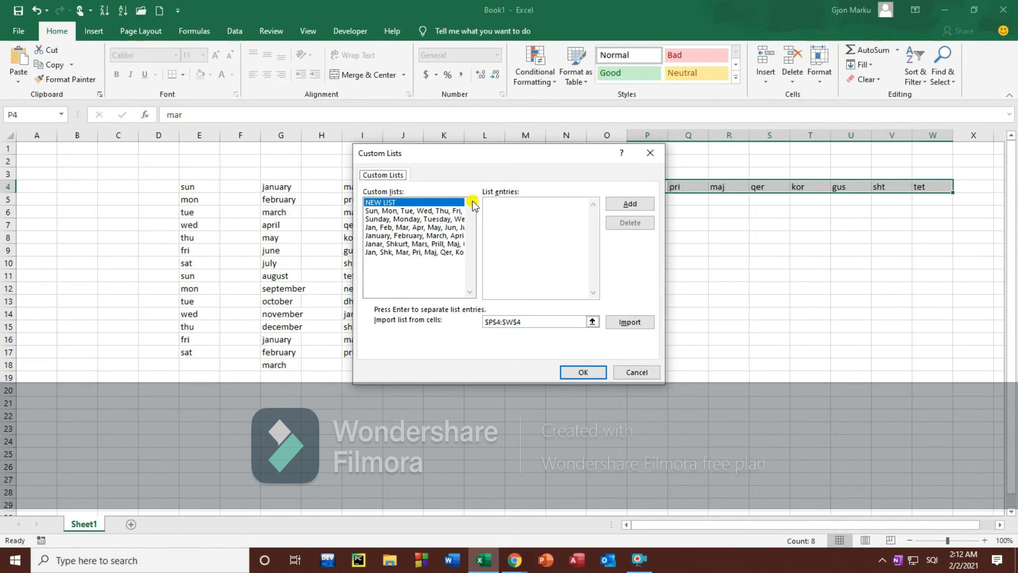
Step: Add a custom list of e hënë, e martë, e merkure, e enjte, e premte, e shtunë, e djelë and accept the options
click(488, 201)
text(e hënë)
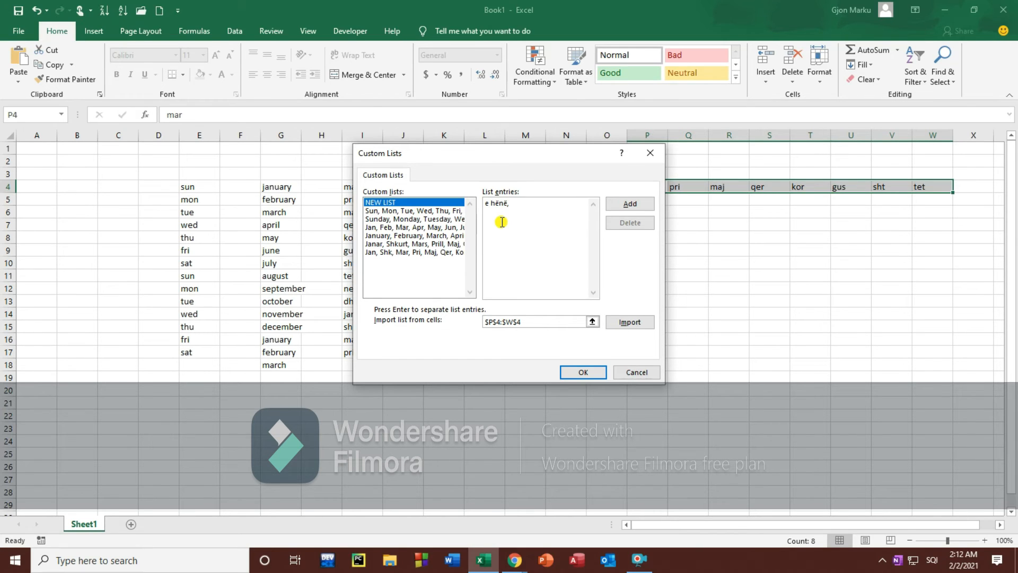
text(, e marte)
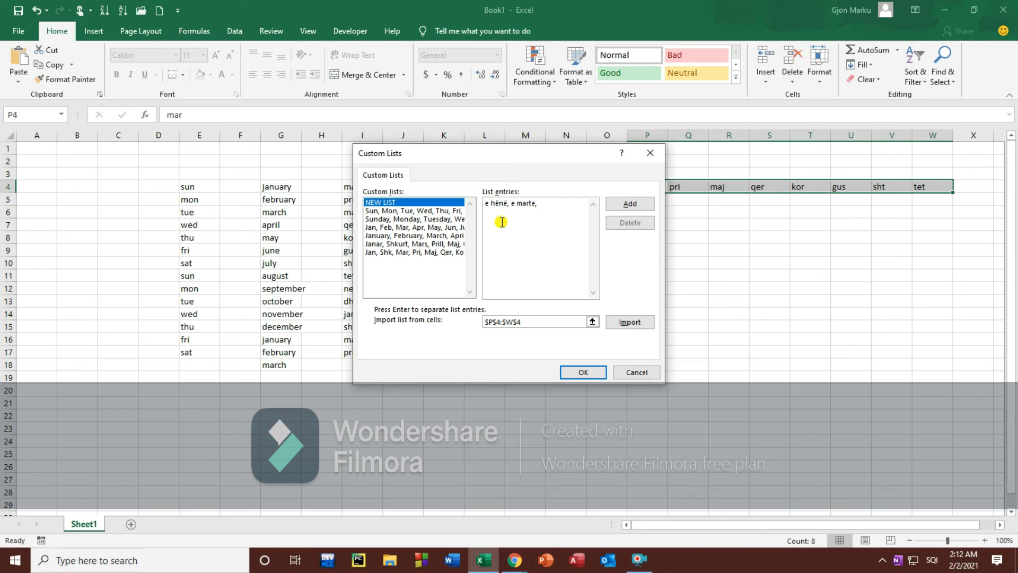
text(,e merku)
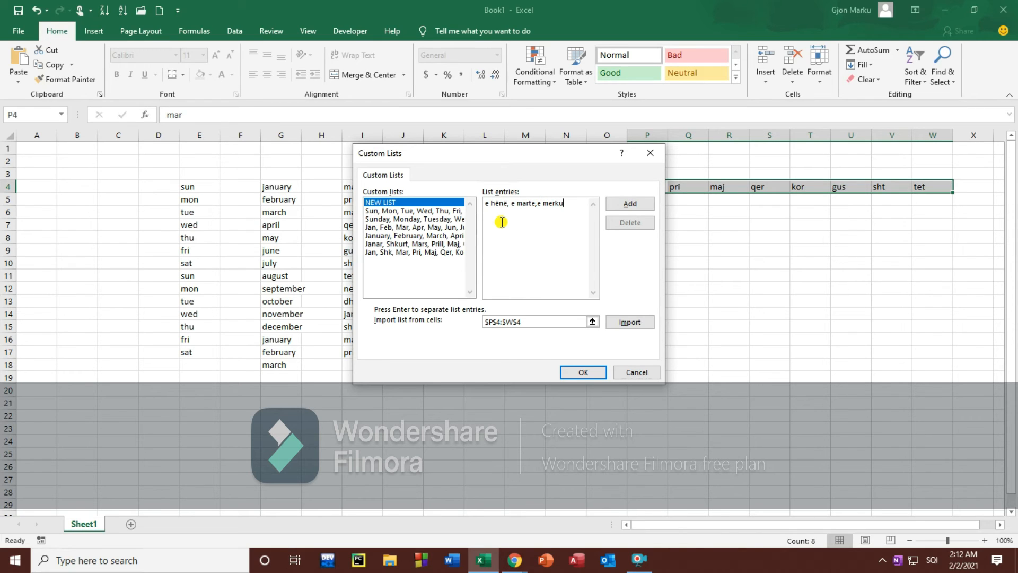
text(re,e enjte)
click(486, 211)
text(e)
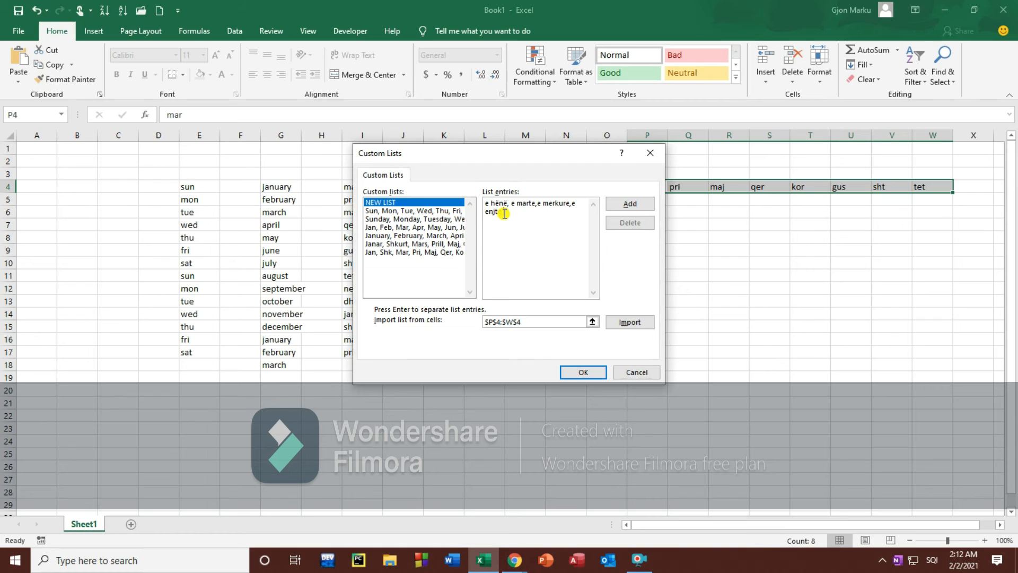
text(premte,)
text(e shtunë)
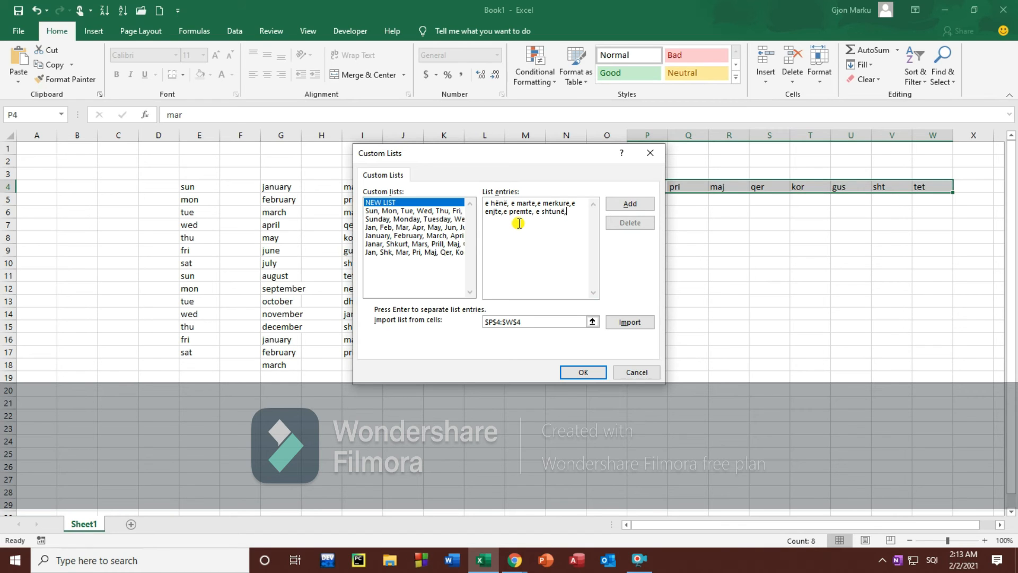
text(,e djelë)
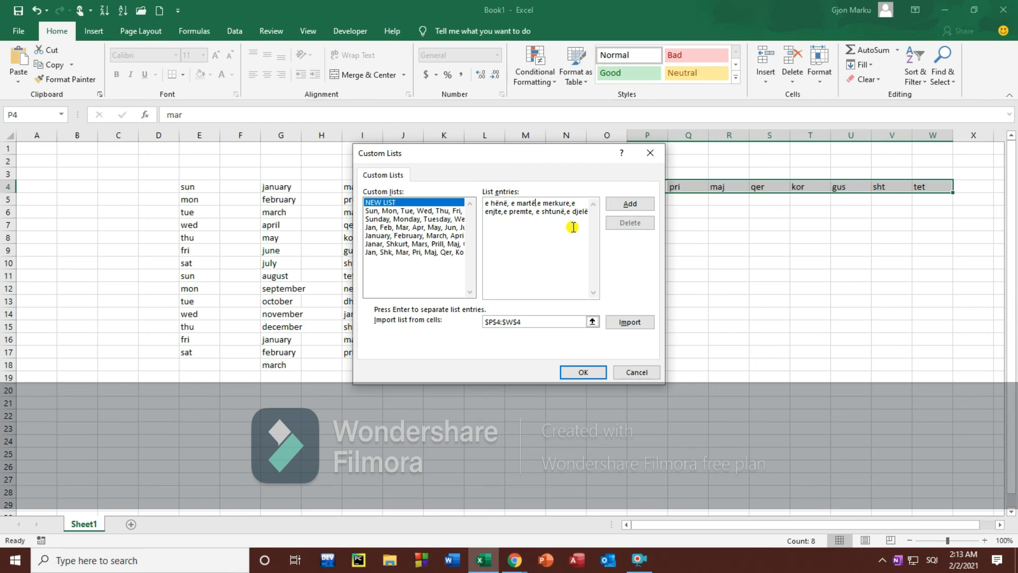
click(630, 205)
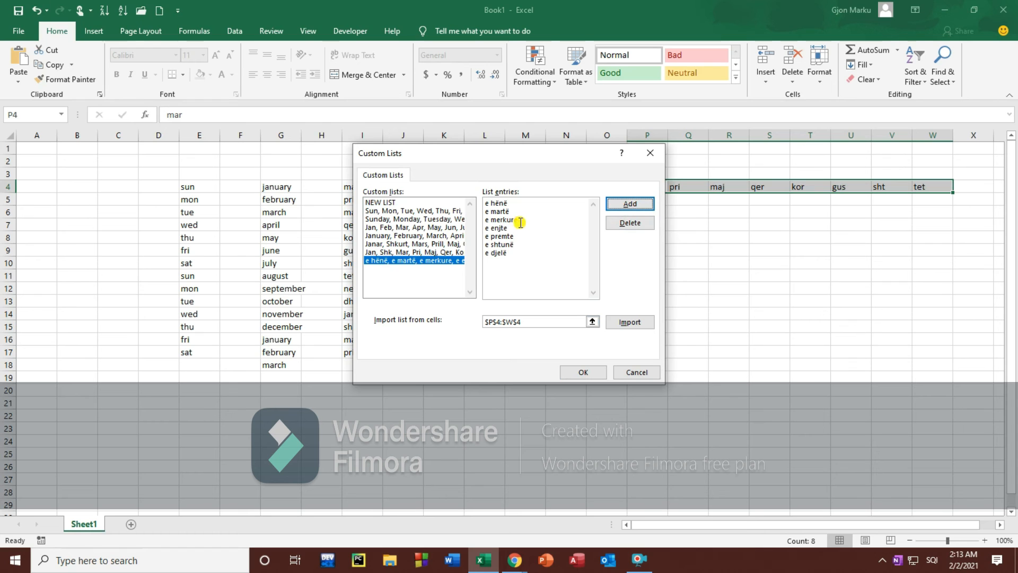
click(583, 372)
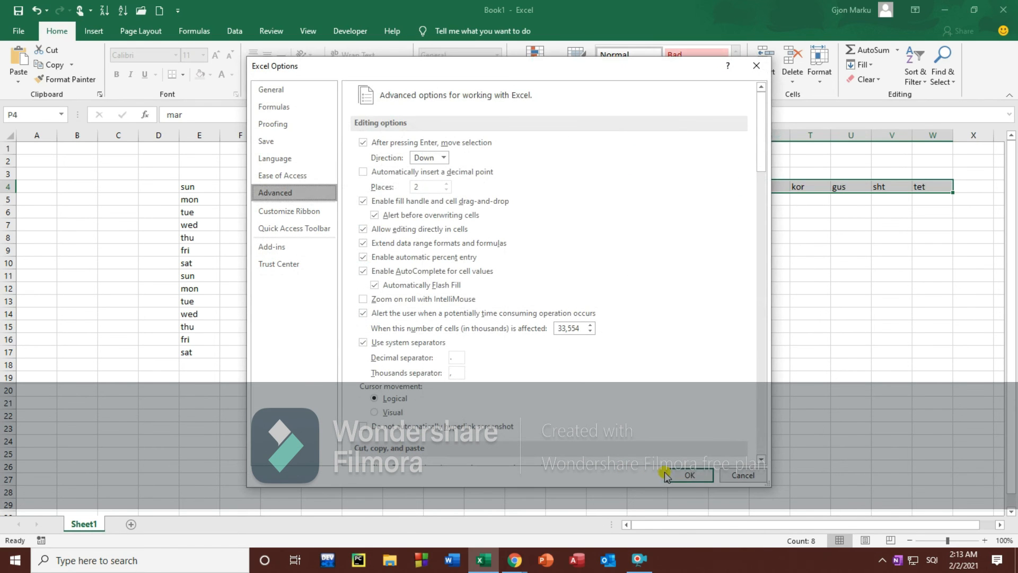
click(689, 475)
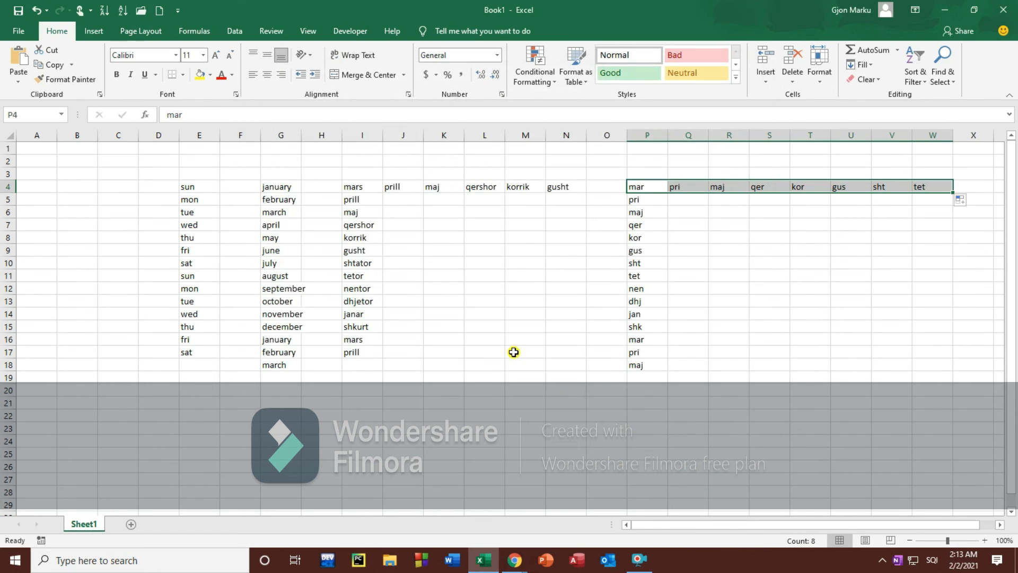
Step: Enter "e hënë" in cell L7 and autofill the Albanian weekday series down to L17
click(479, 223)
text(e)
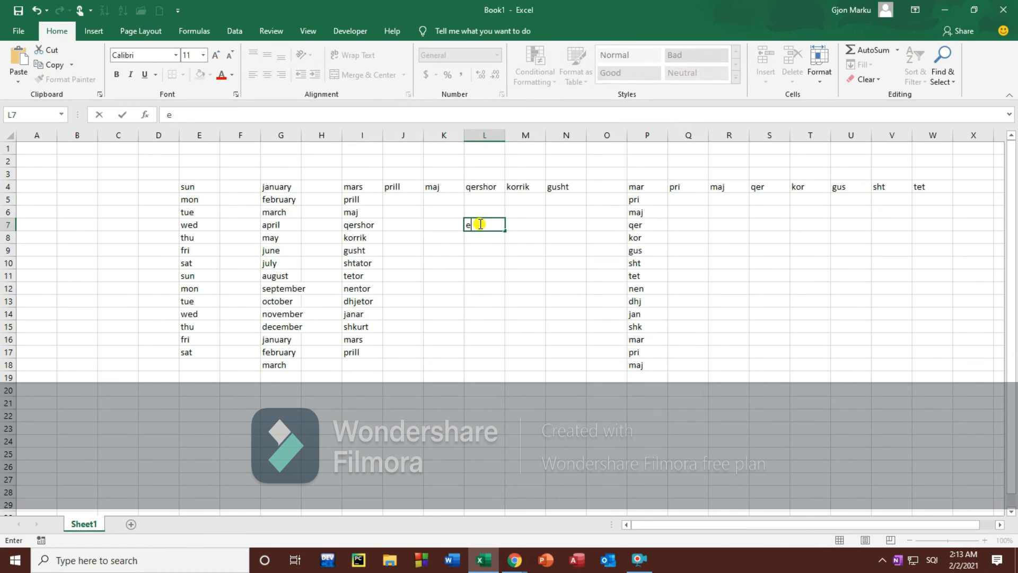
text( hënë)
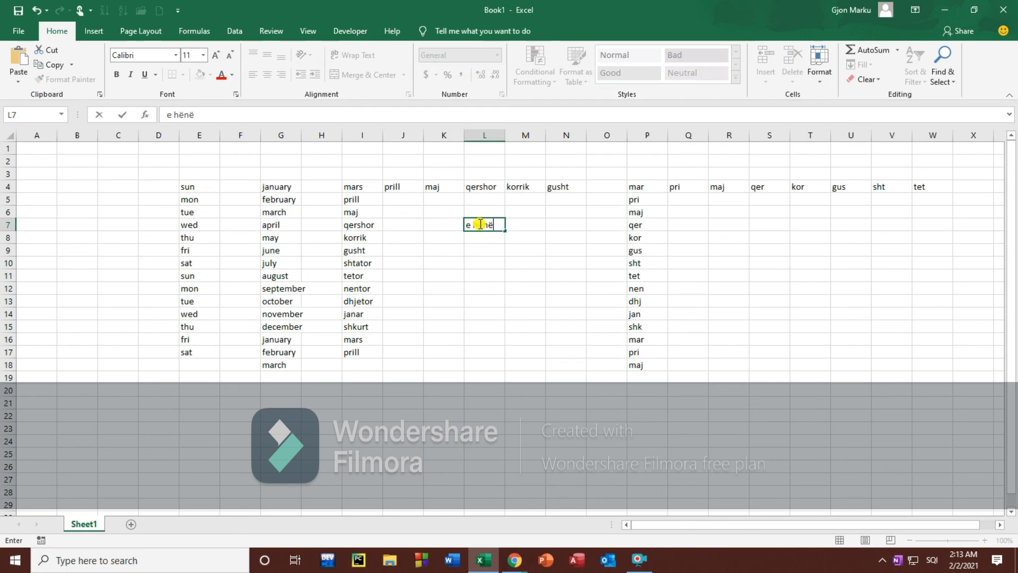
key(ctrl+Return)
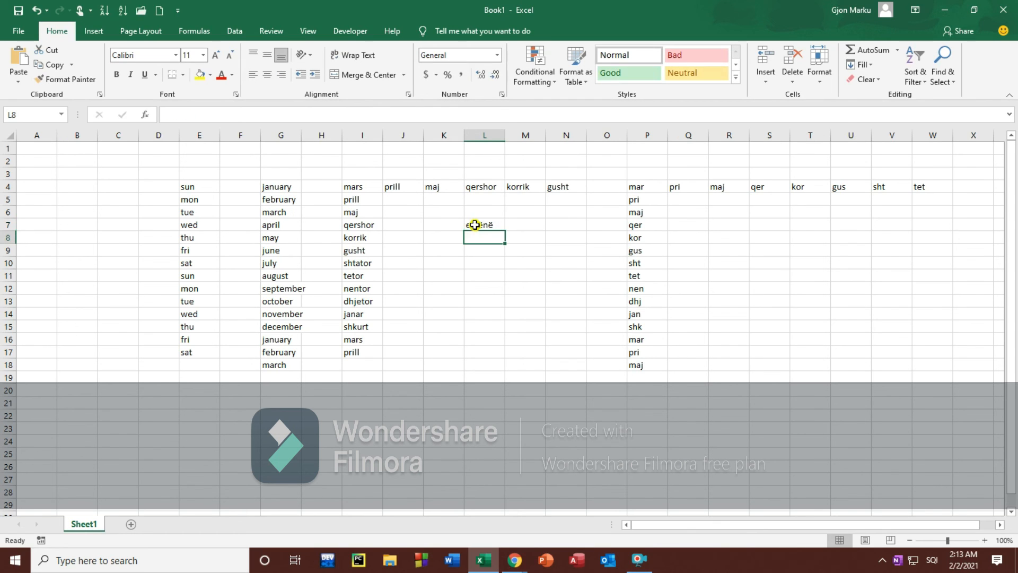
drag(504, 230, 502, 364)
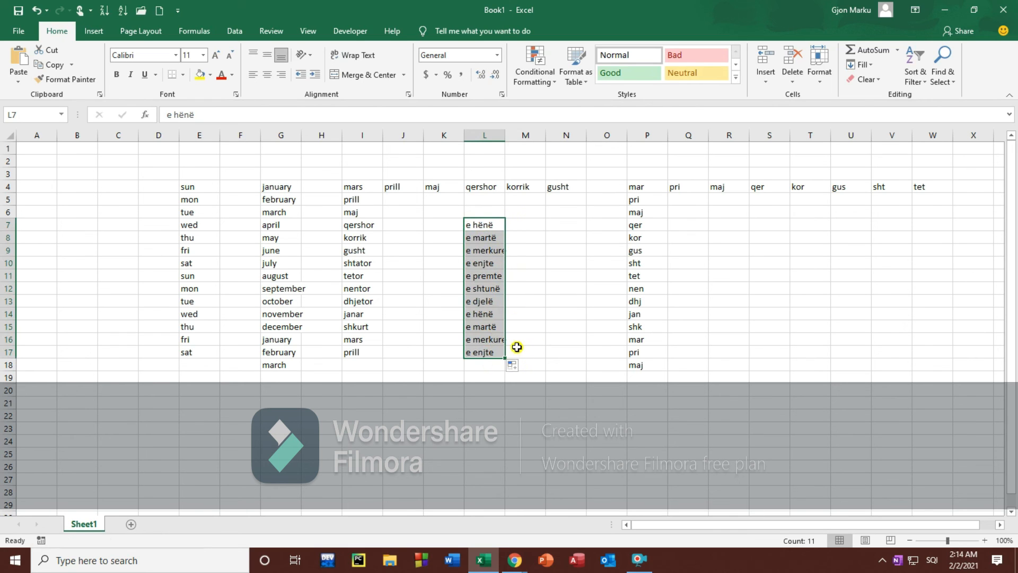
Step: Clear the abbreviated Albanian months from cells P6 to P20
drag(638, 212, 645, 388)
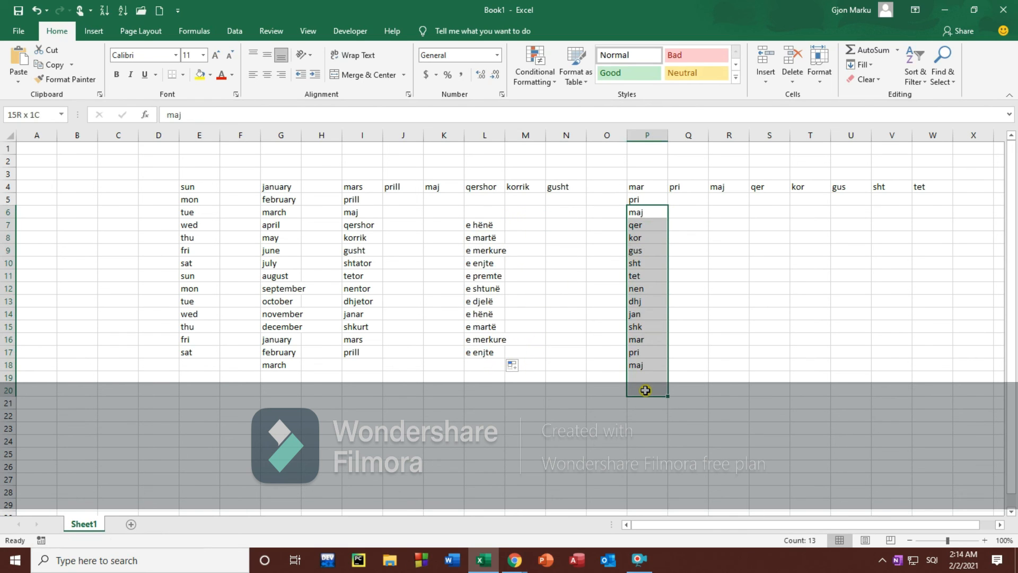
key(Delete)
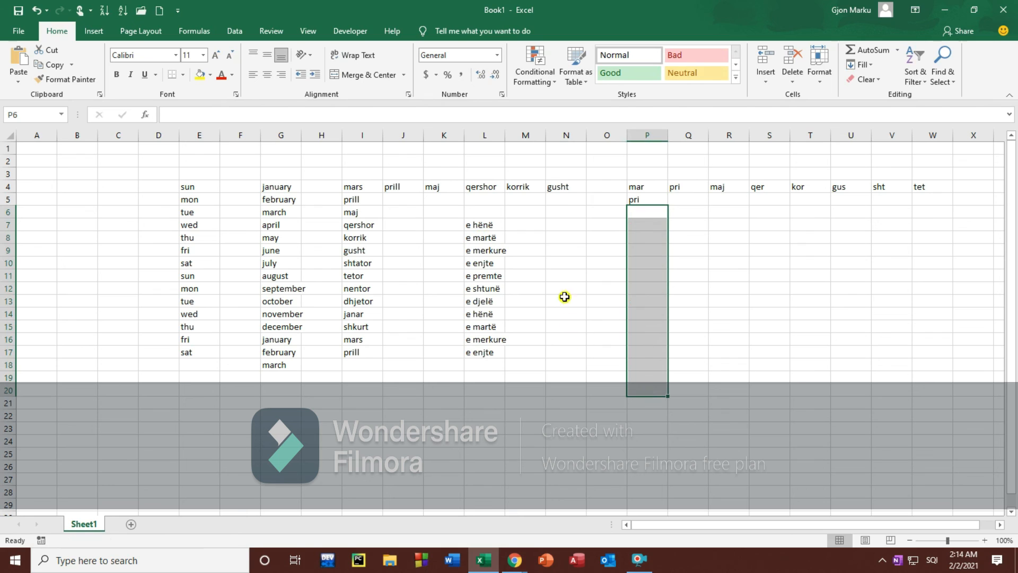
click(511, 271)
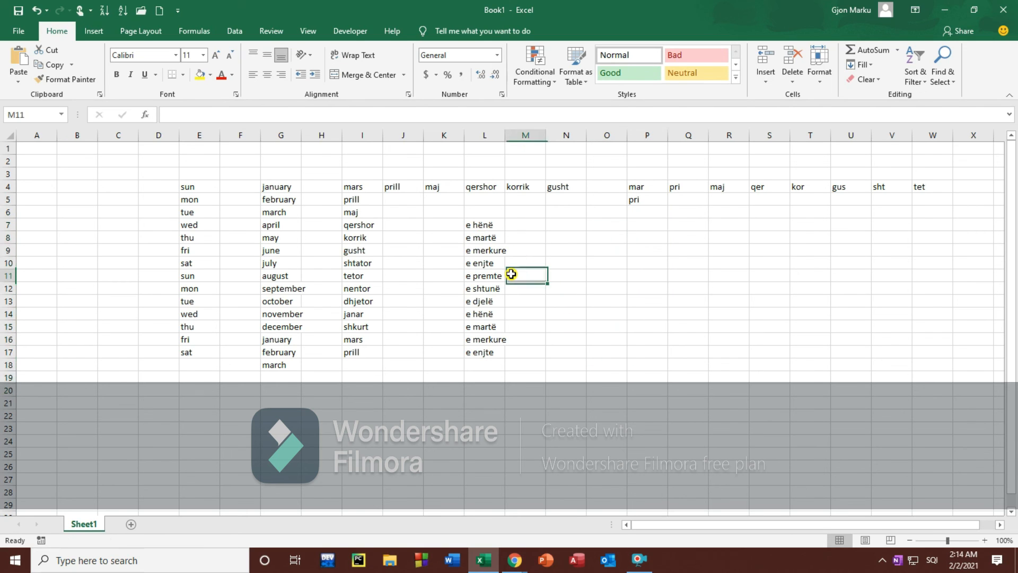
Step: Autofill the Albanian weekdays across row 11 from "e premte" in L11 to R11 and widen column Q to fit its text
click(501, 276)
drag(507, 280, 745, 284)
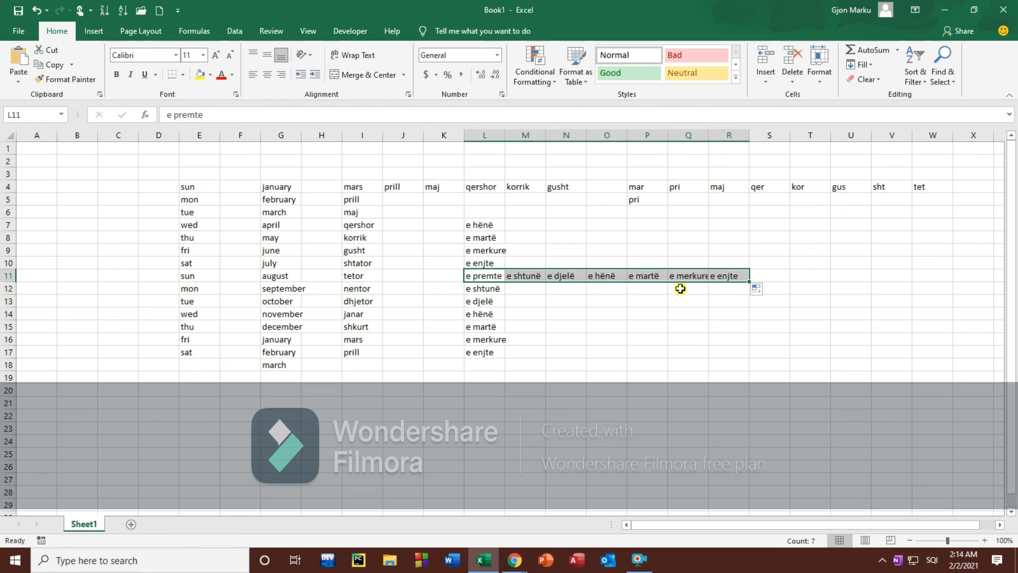
drag(709, 135, 720, 134)
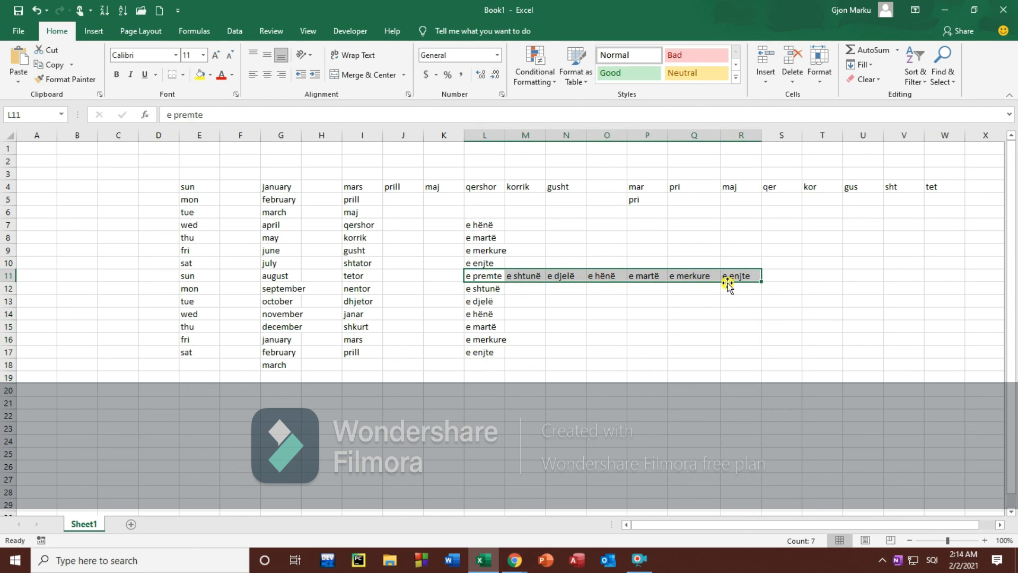
click(582, 376)
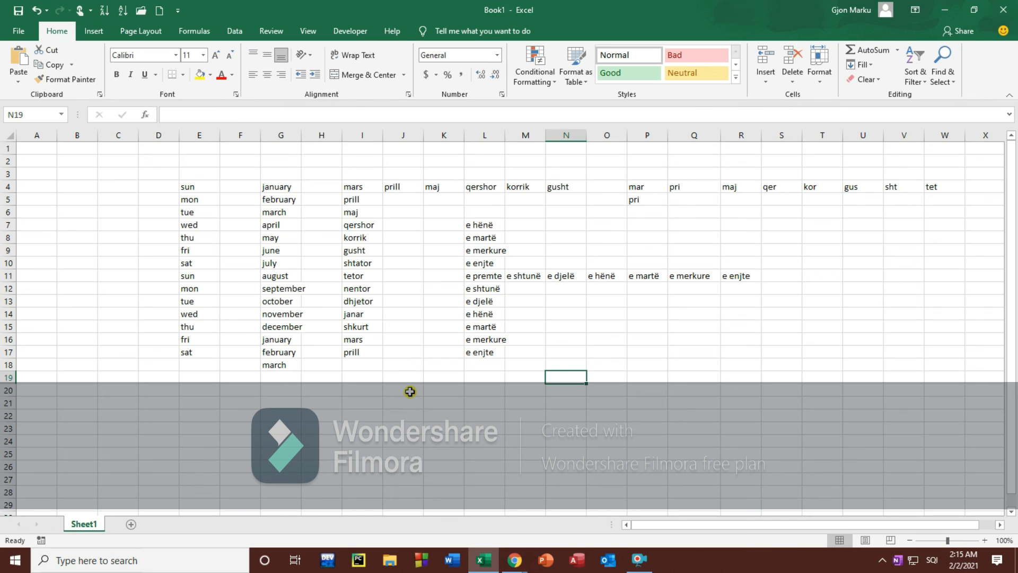
click(446, 401)
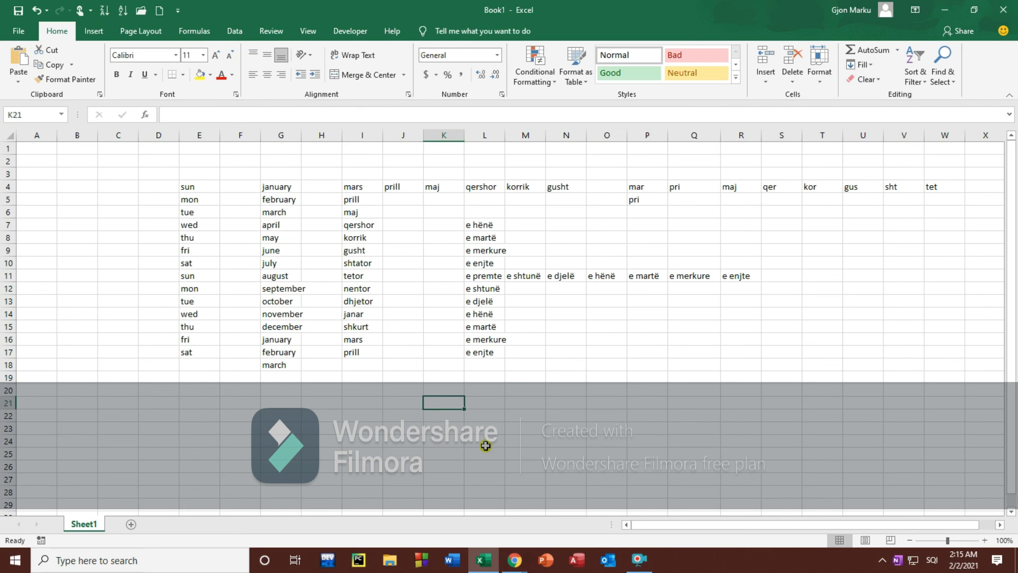